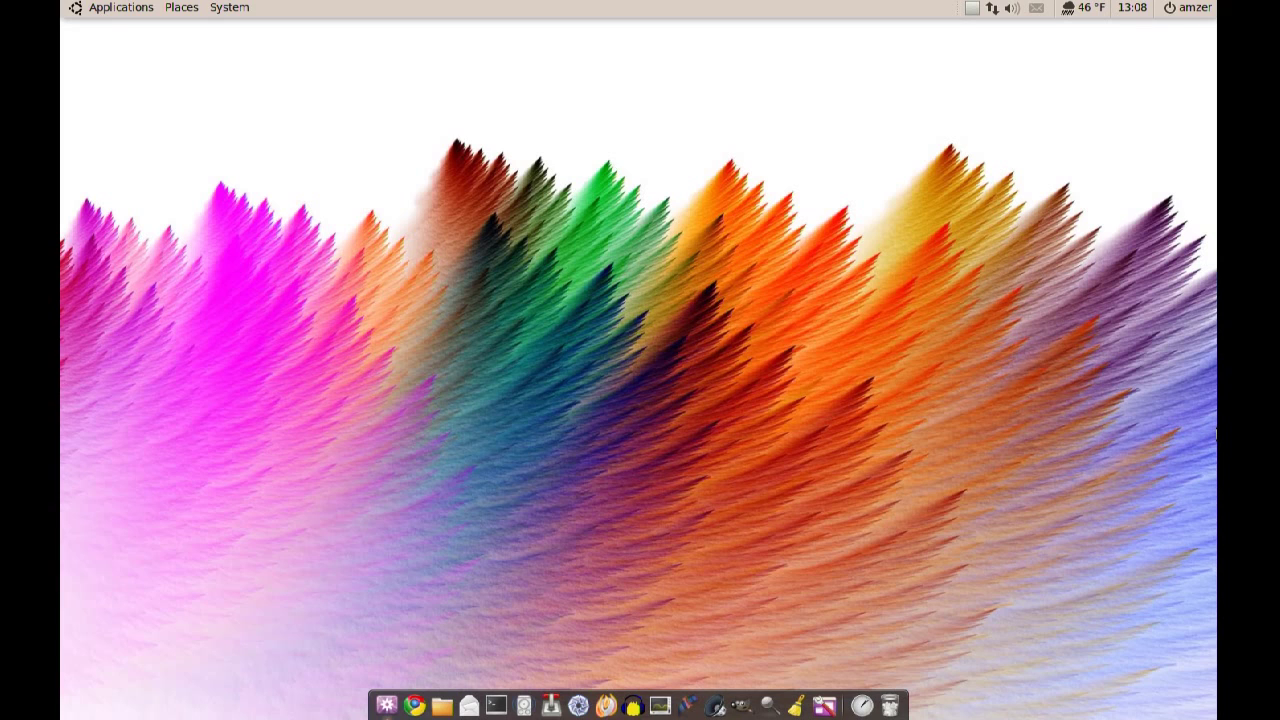
Step: Look up the gnome-color-chooser package in Synaptic Package Manager by searching for "gnome-color", and close the package manager after viewing its details
key(super+space)
text(syn)
key(Return)
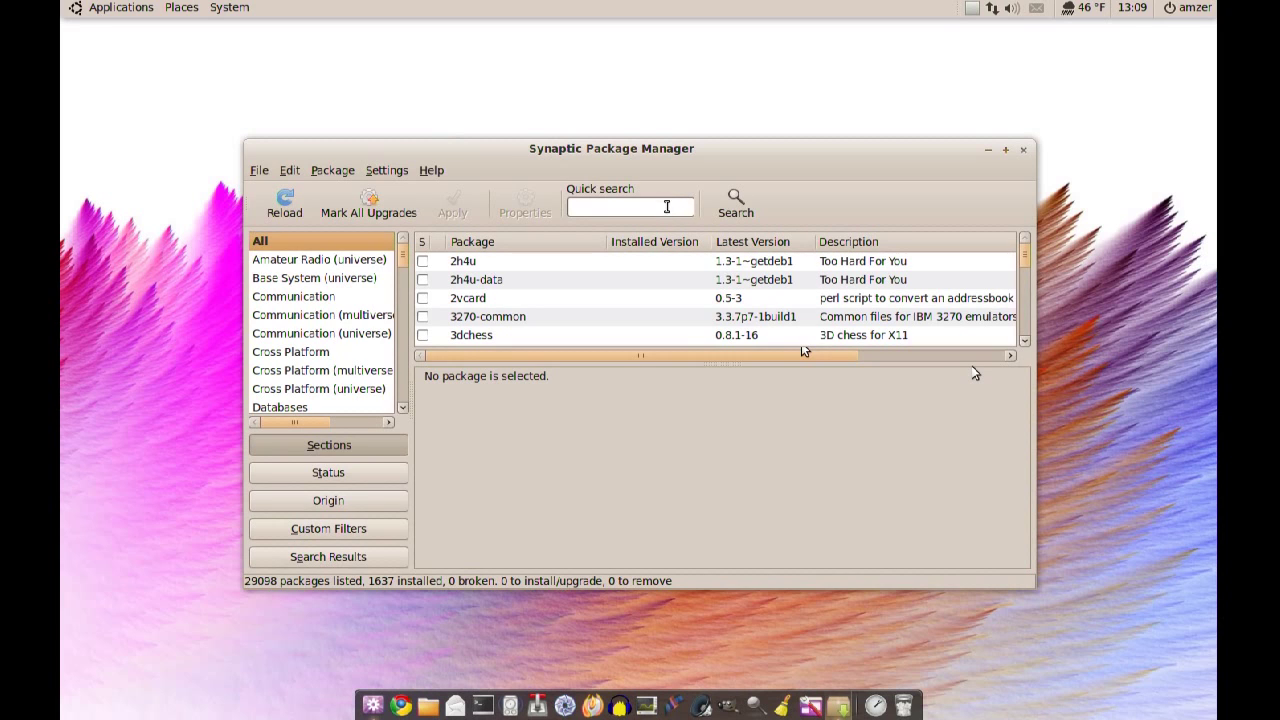
click(667, 204)
text(gnom)
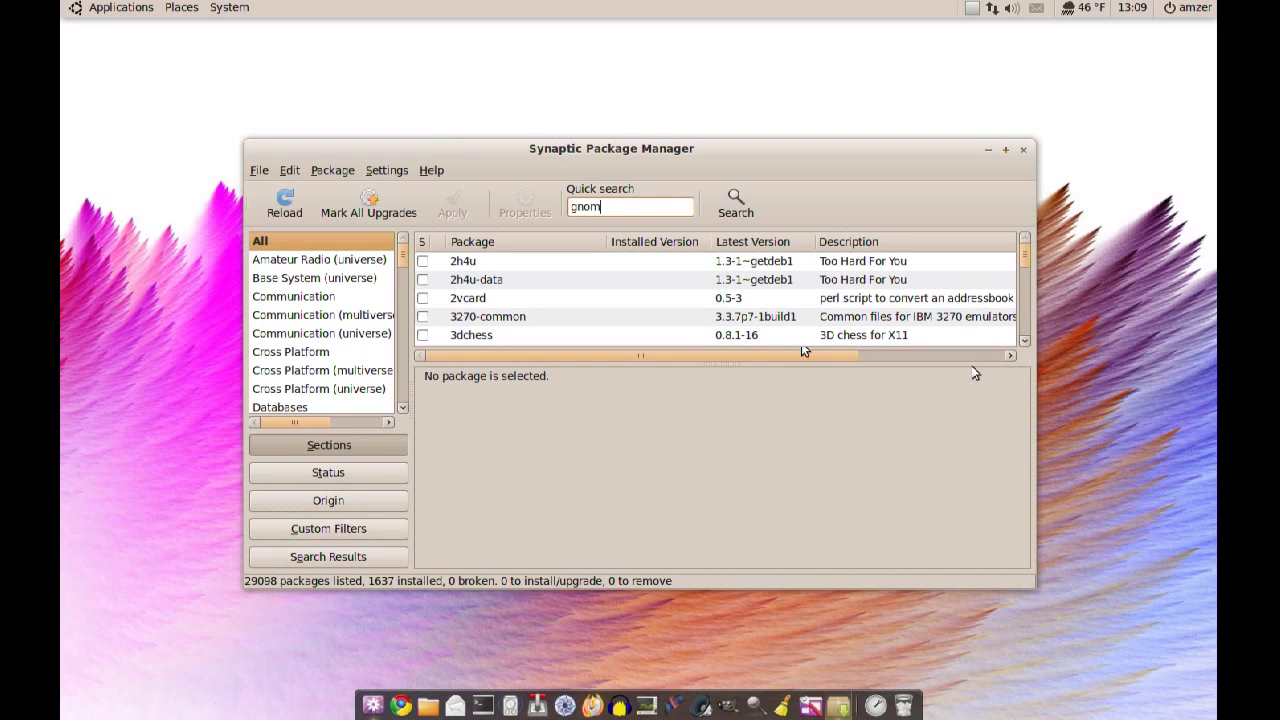
text(e-colo)
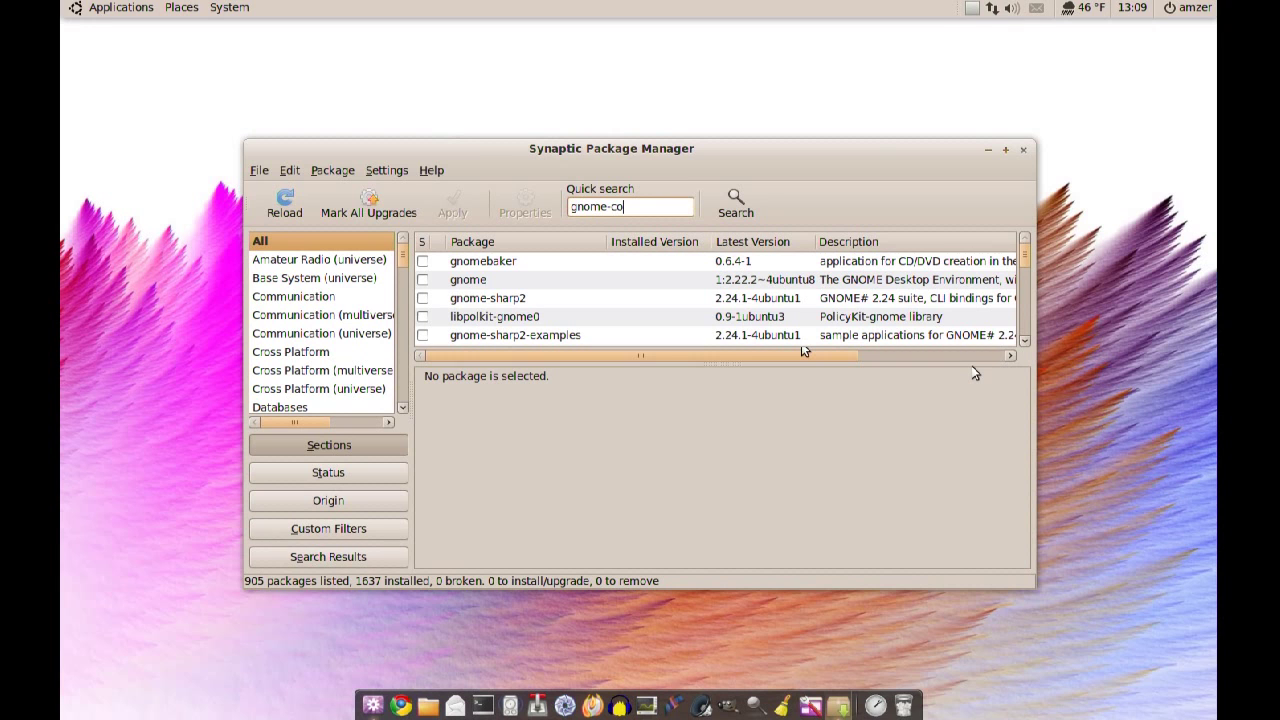
text(r)
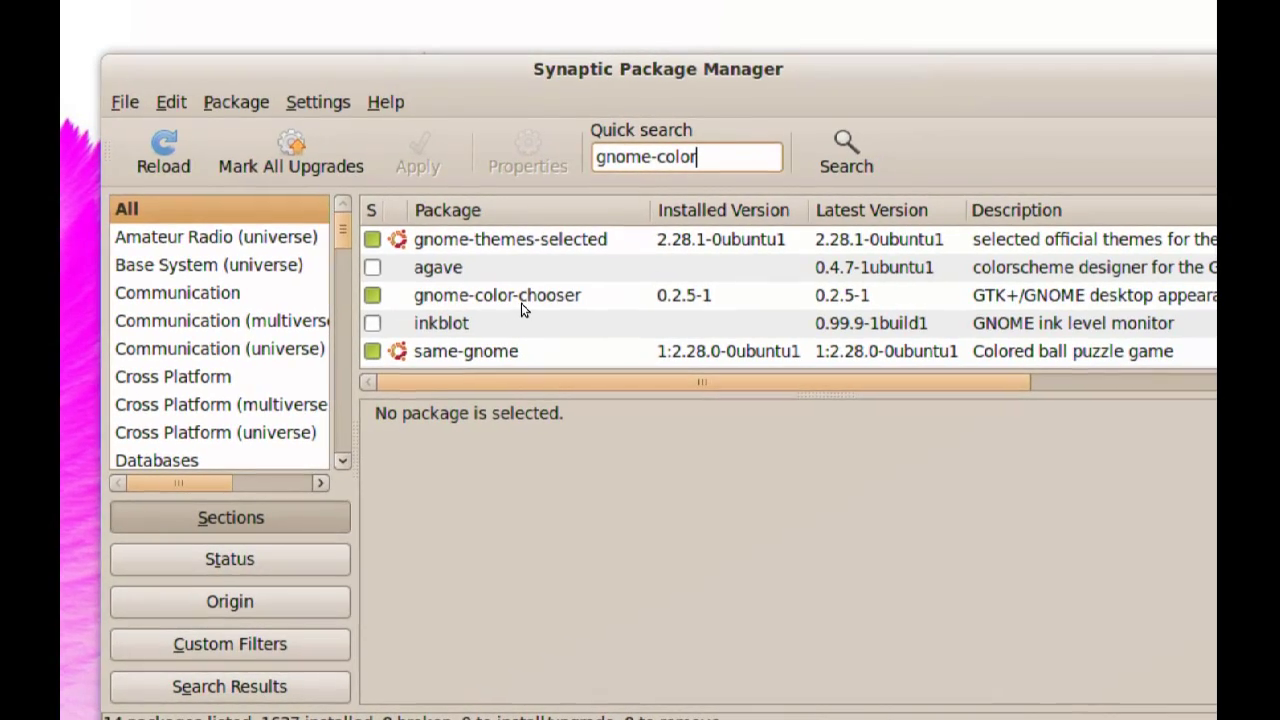
click(543, 301)
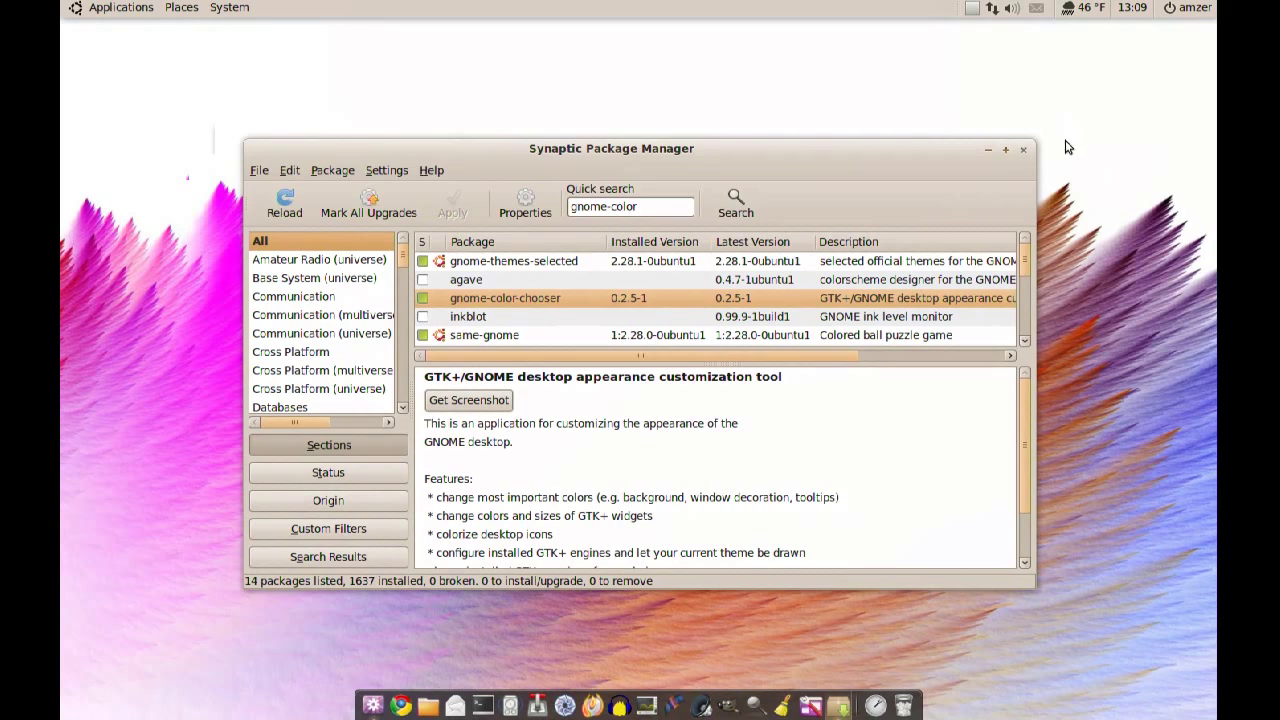
click(1023, 150)
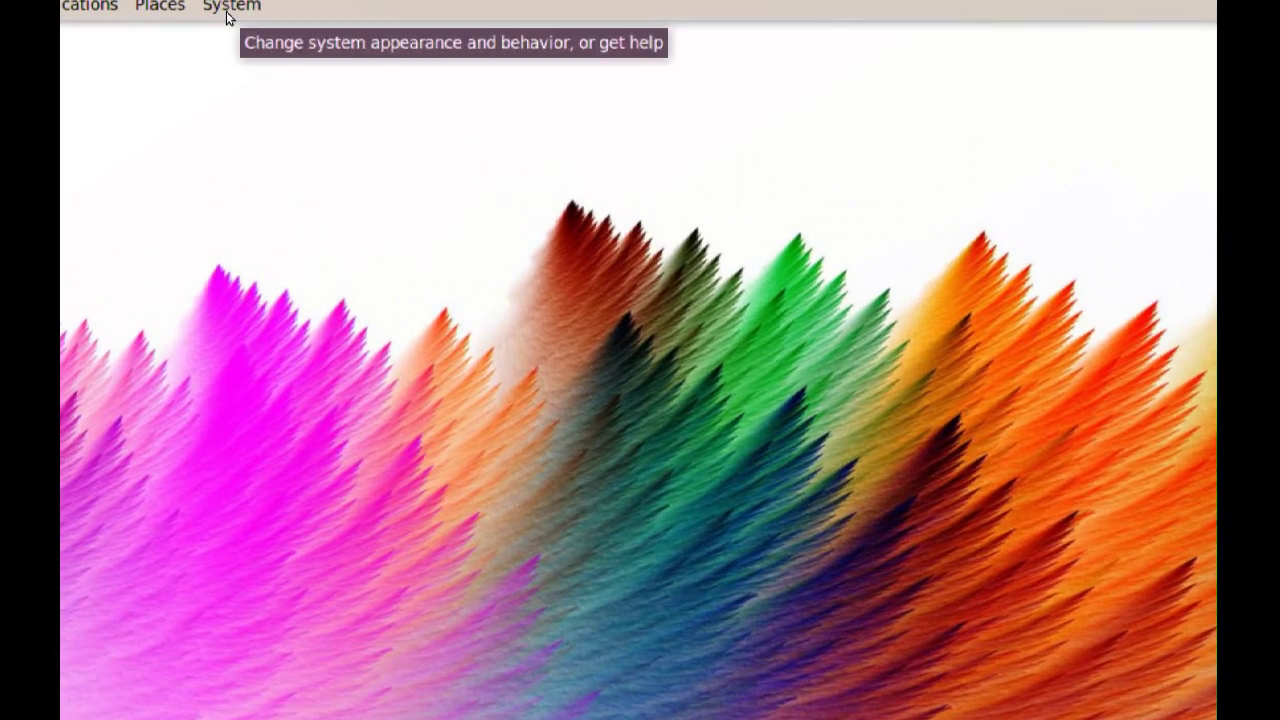
Step: Launch GNOME Color Chooser from the system preferences
click(225, 10)
mouse_move(250, 38)
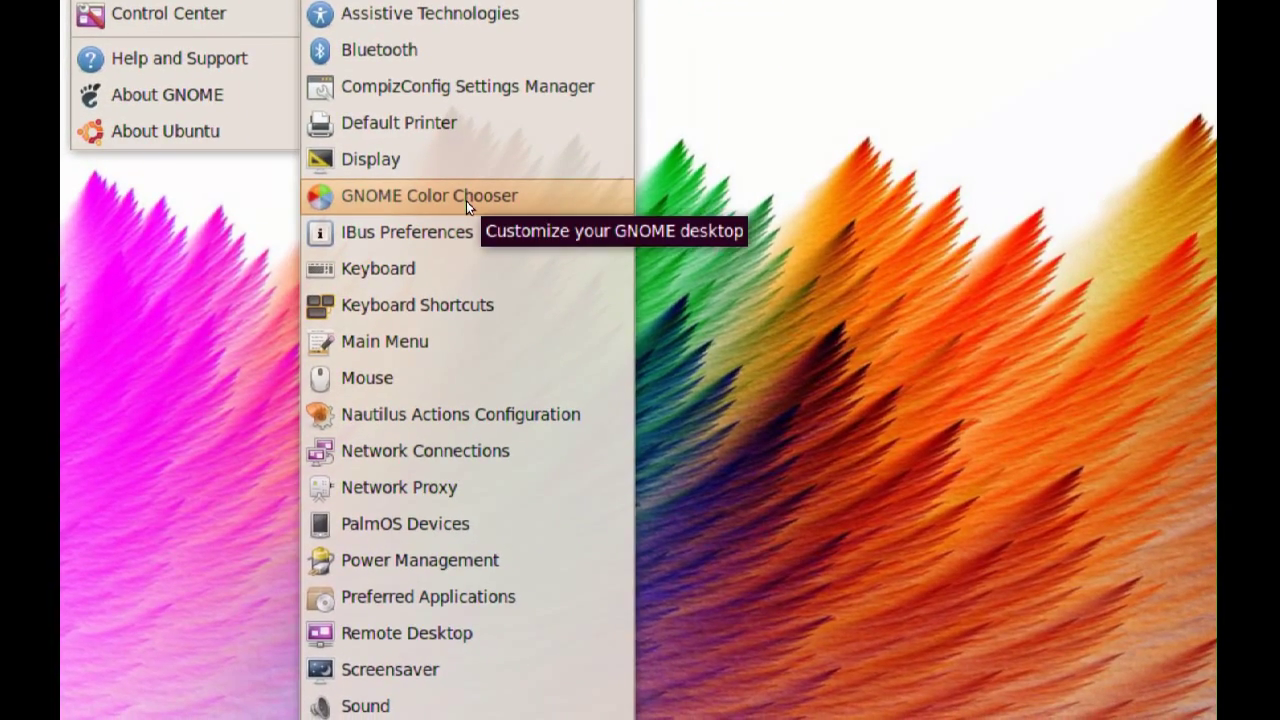
click(466, 201)
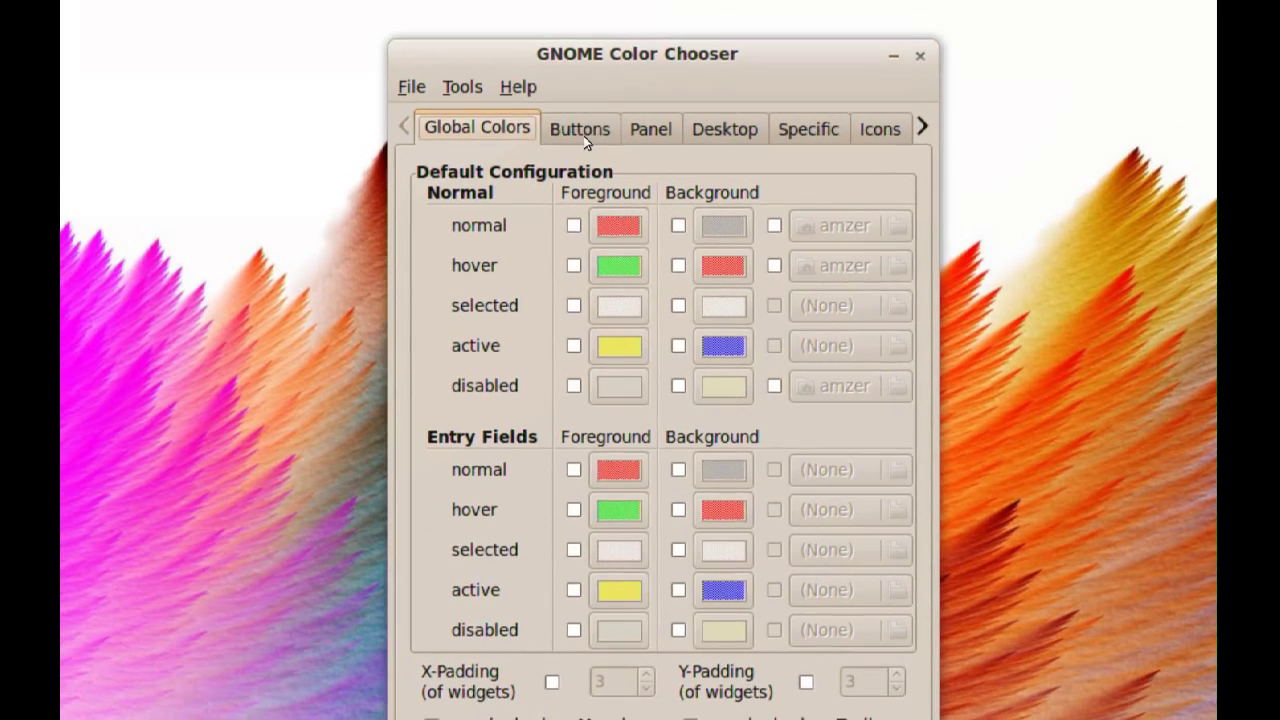
Step: Look through the available settings categories, including Buttons, Panel, Specific, Icons, Engines and Global Colors
click(586, 132)
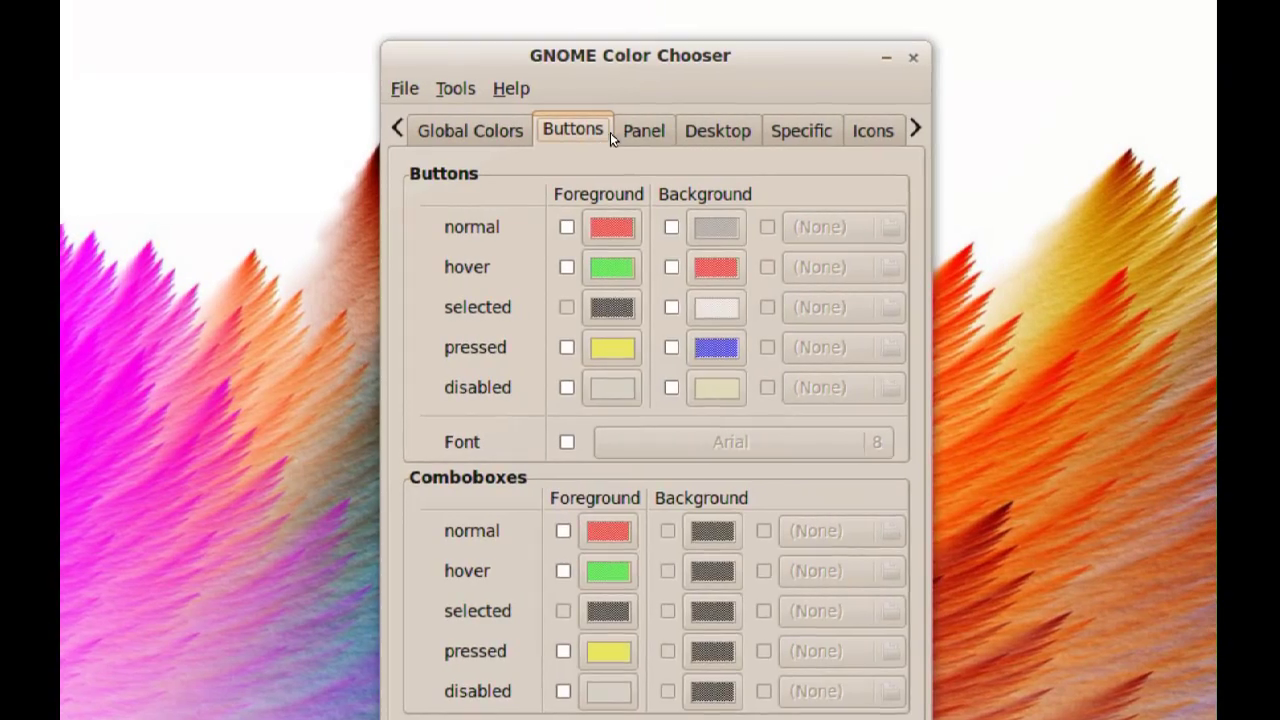
click(638, 131)
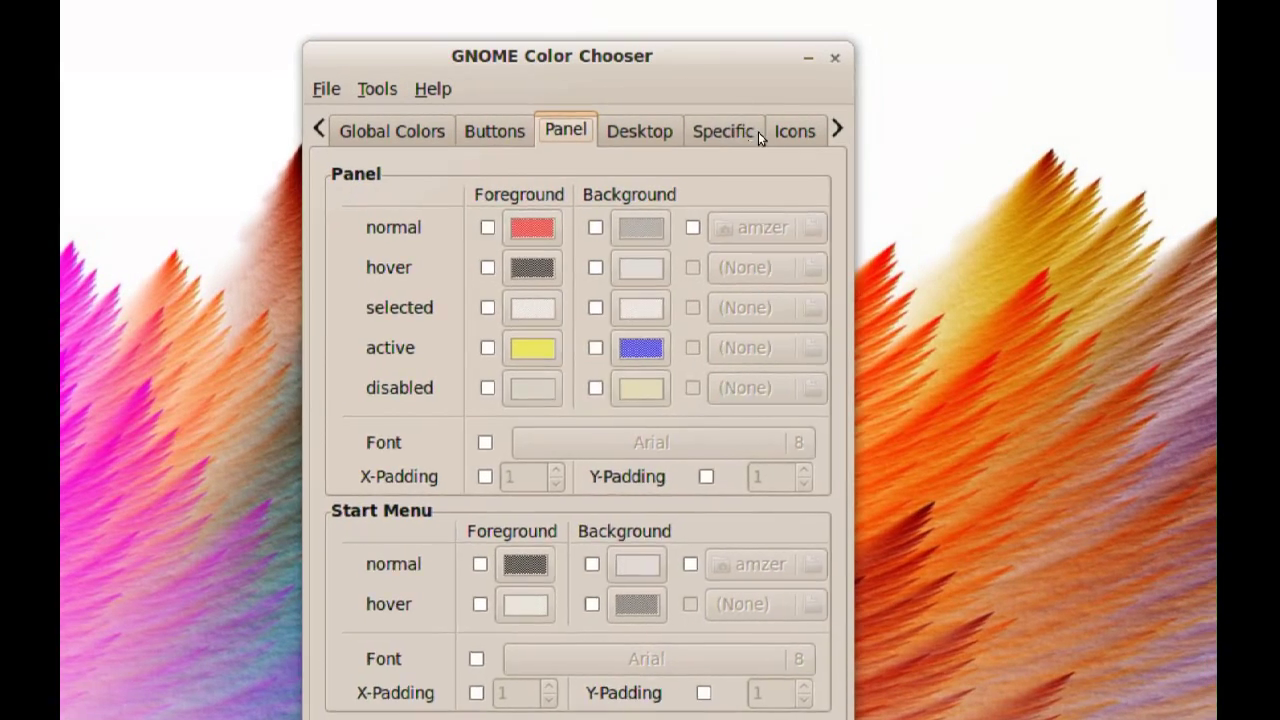
click(745, 131)
click(792, 130)
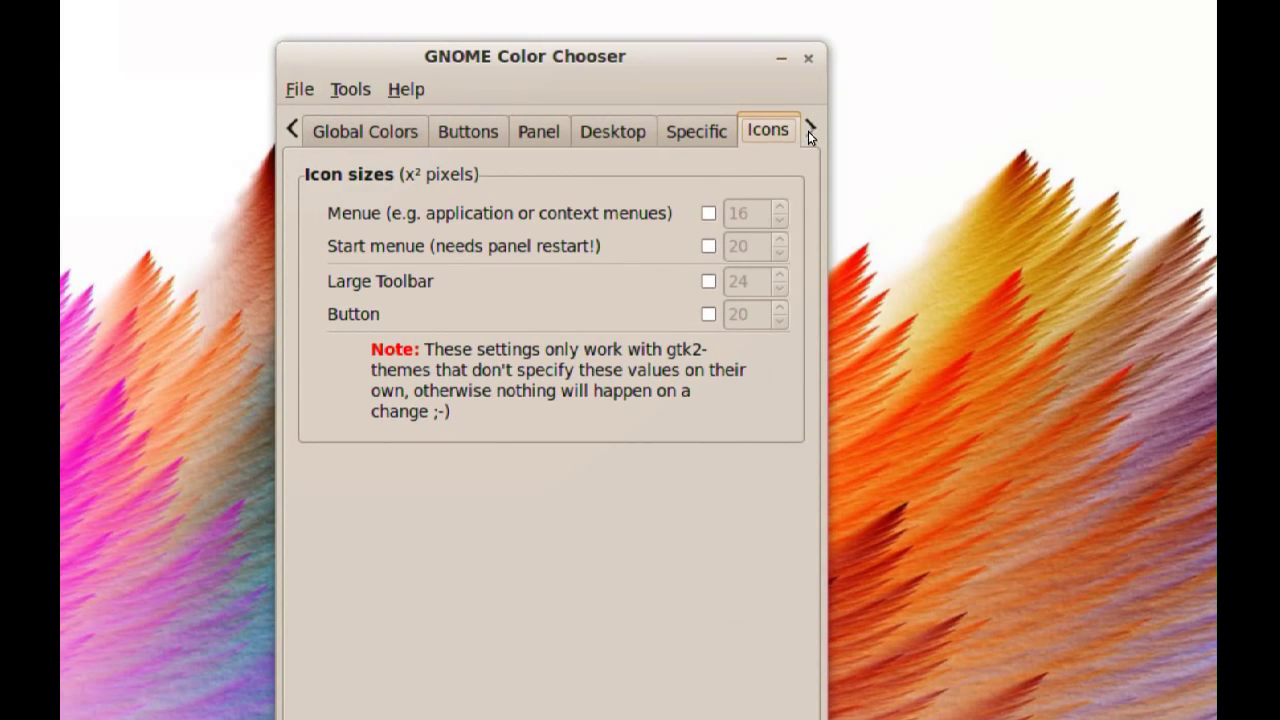
click(810, 131)
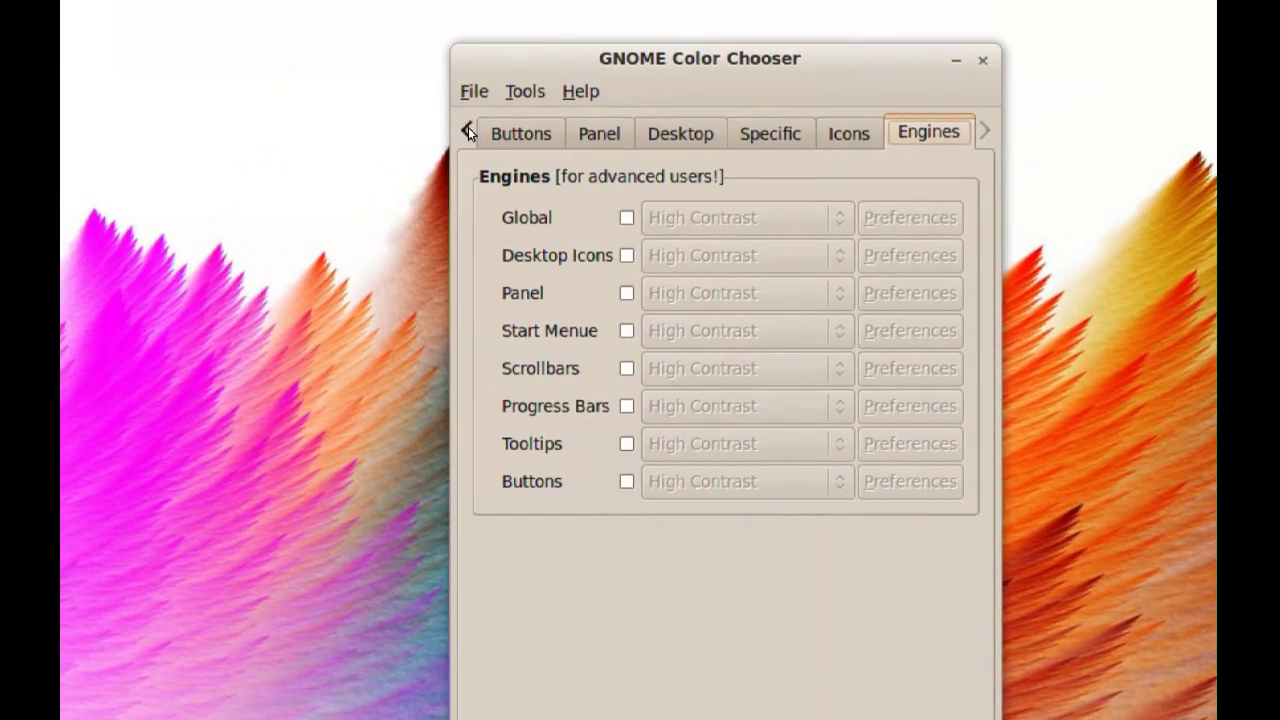
click(468, 131)
click(468, 131)
click(520, 132)
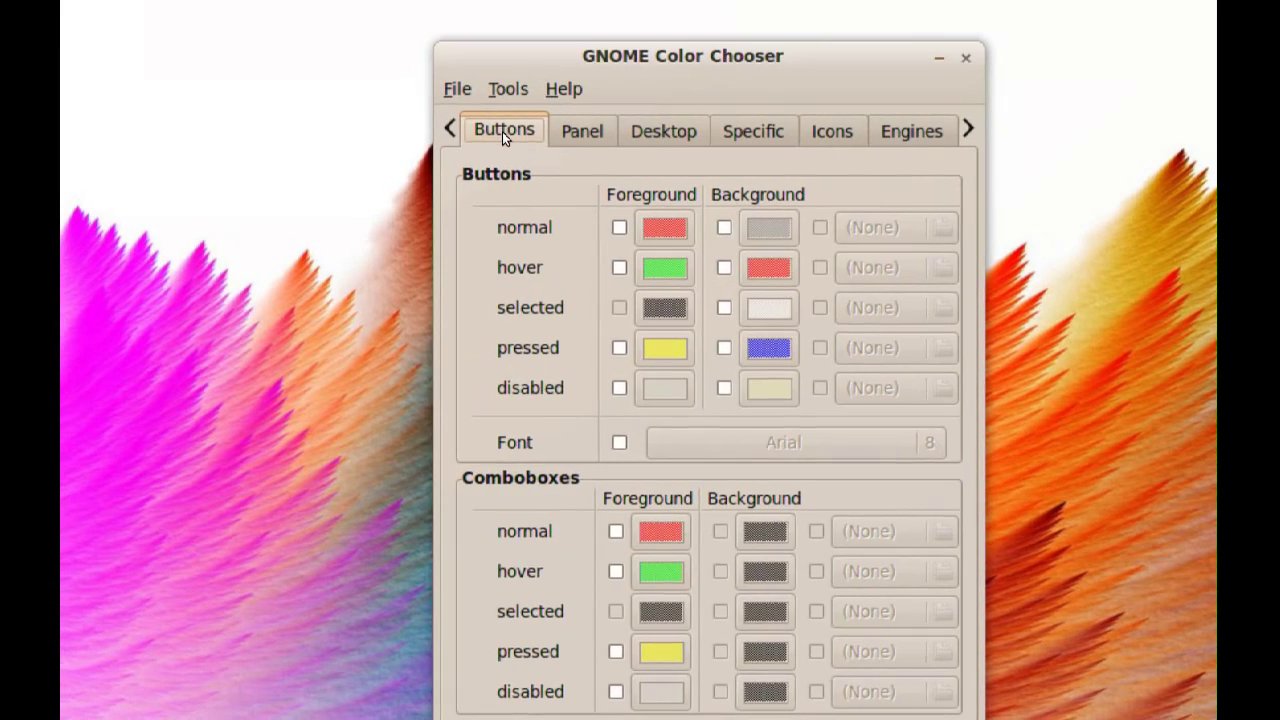
click(451, 129)
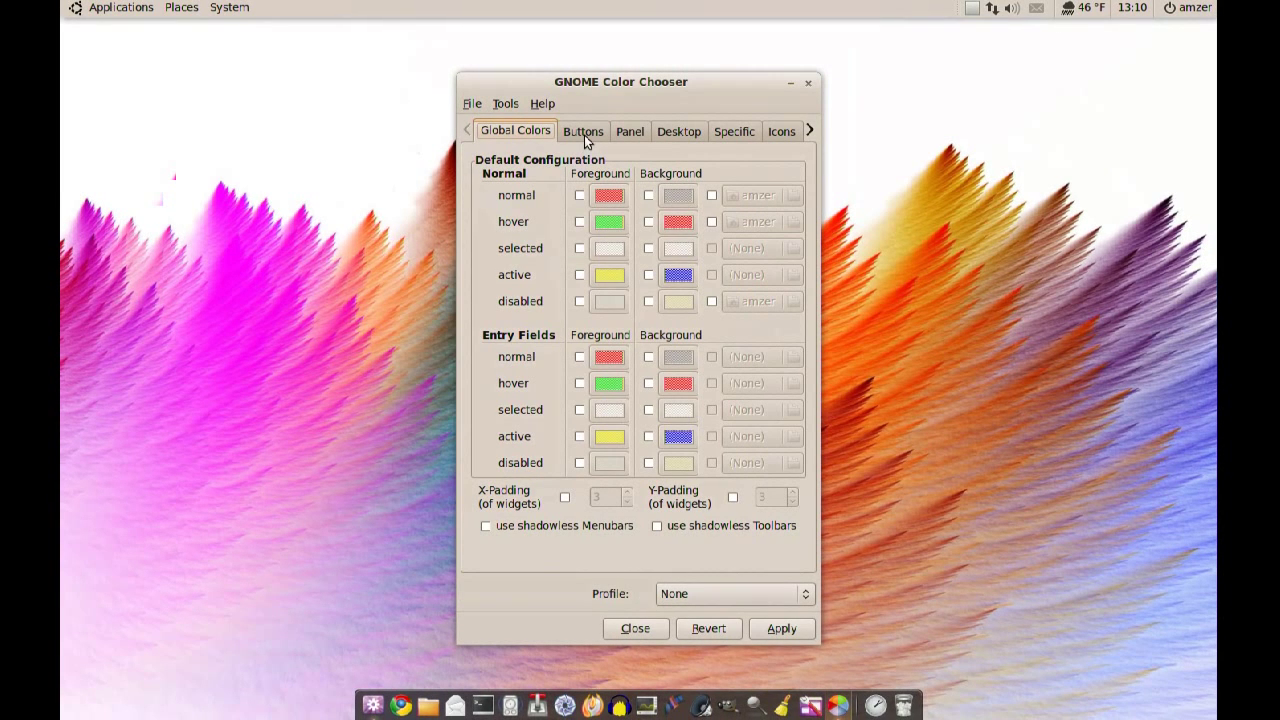
click(586, 133)
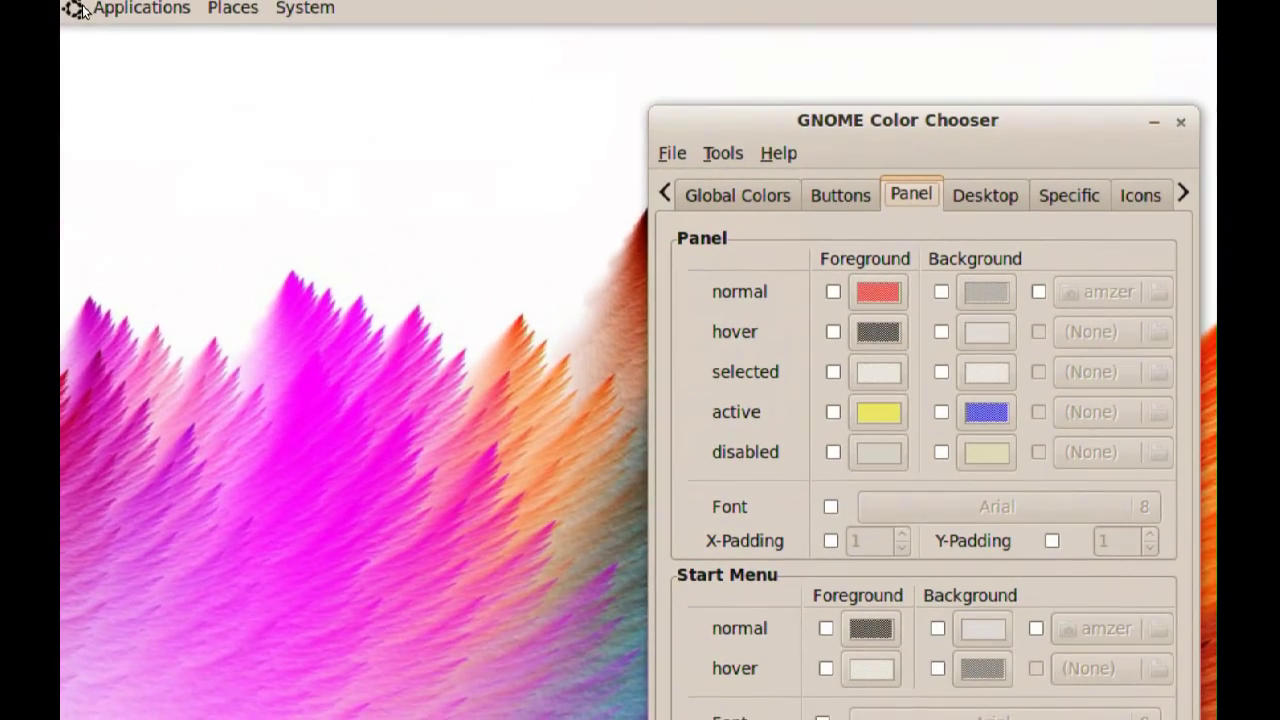
Step: Examine how hovered entries are highlighted in the desktop's Applications menu
click(80, 8)
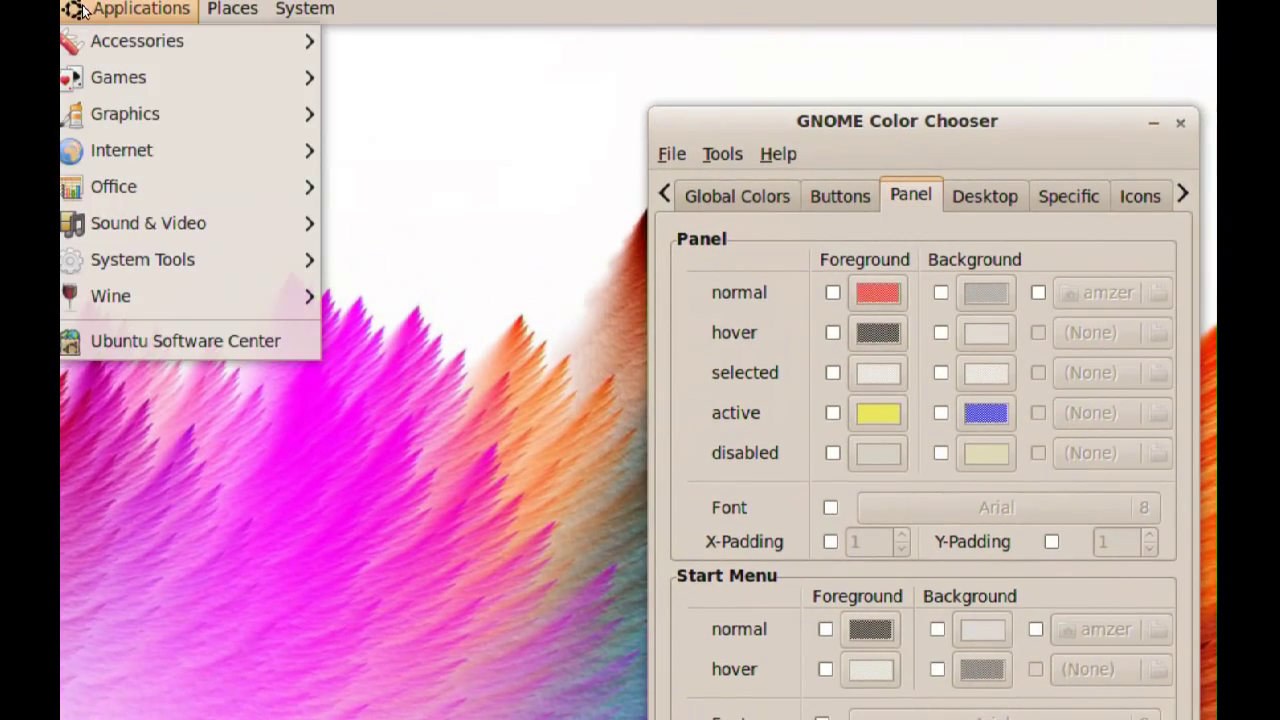
mouse_move(120, 90)
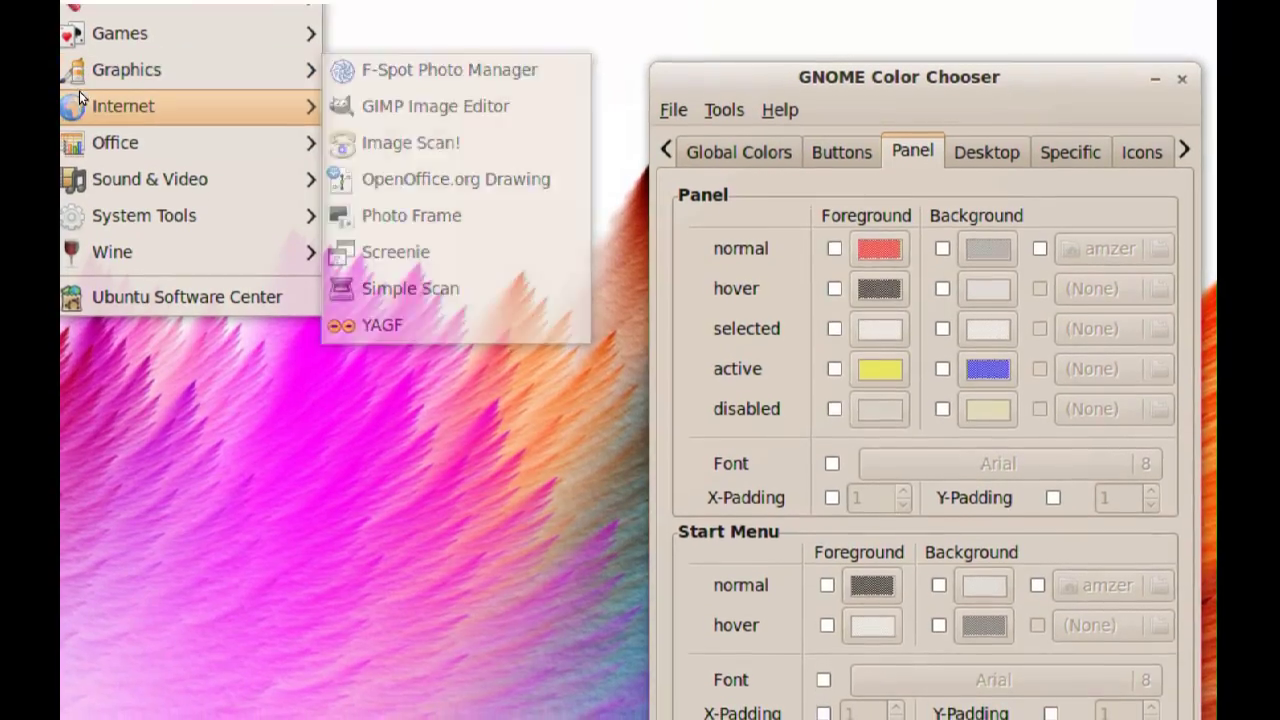
mouse_move(80, 96)
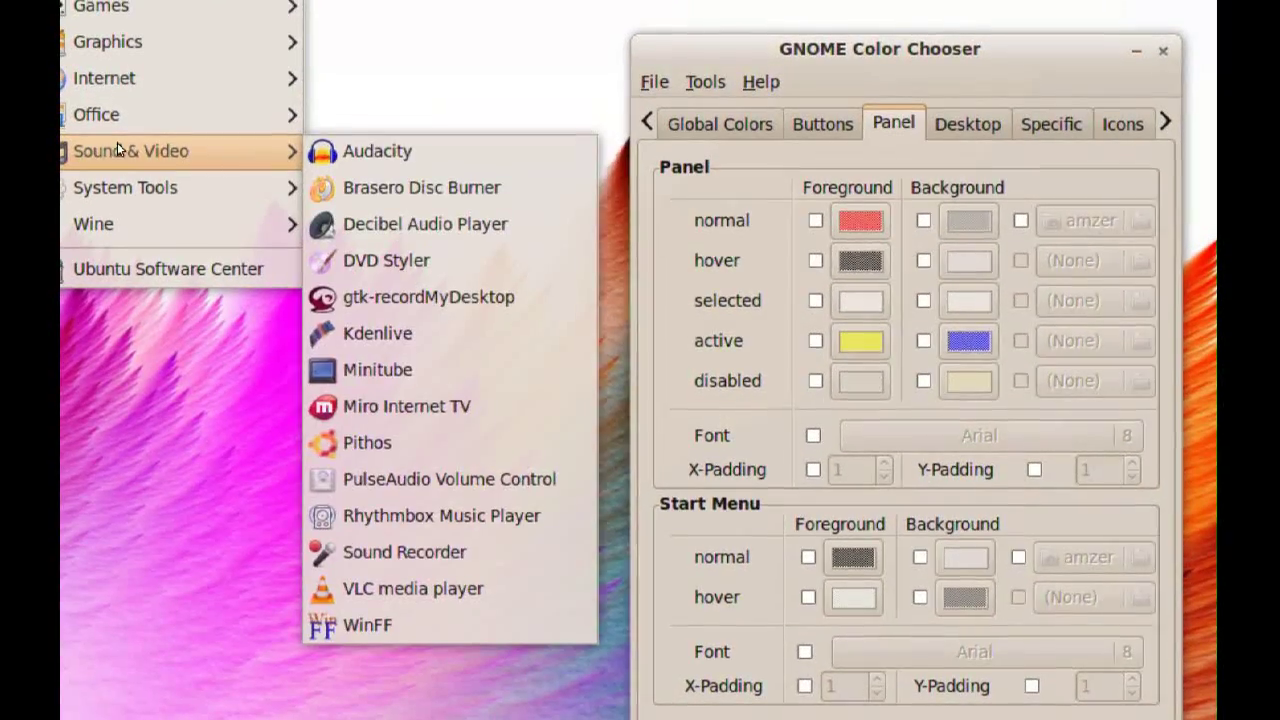
mouse_move(107, 136)
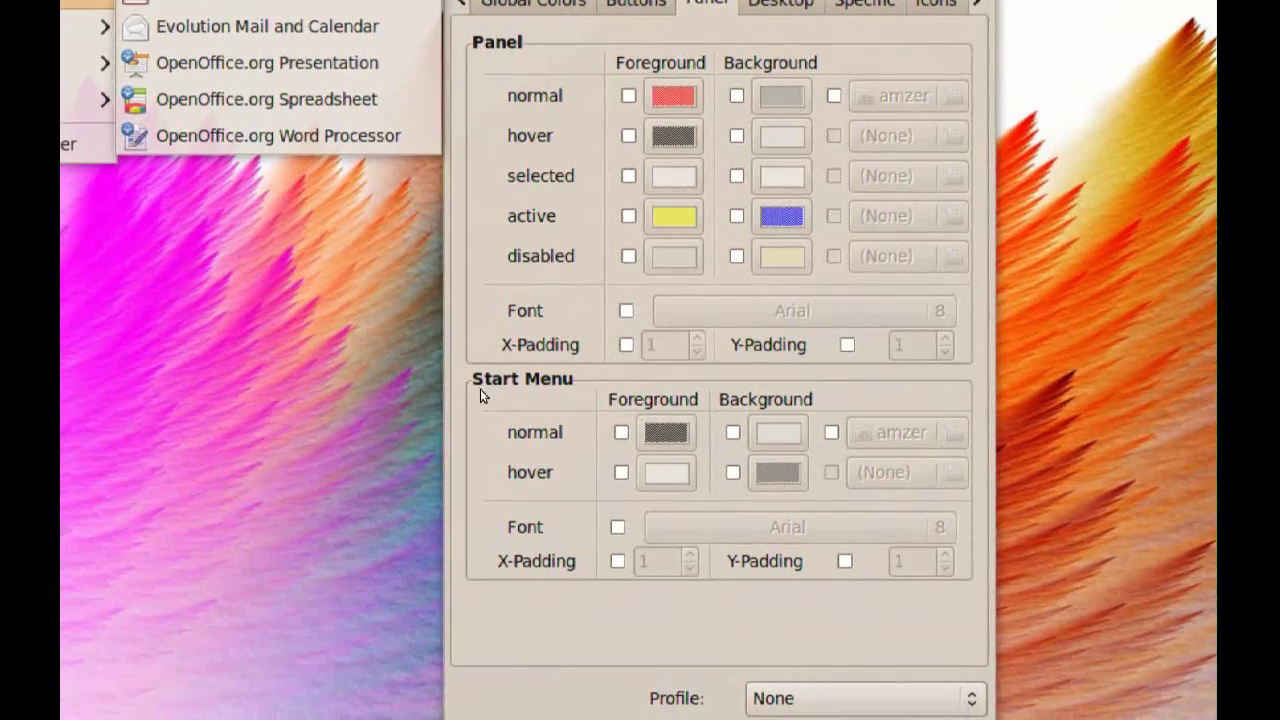
click(466, 422)
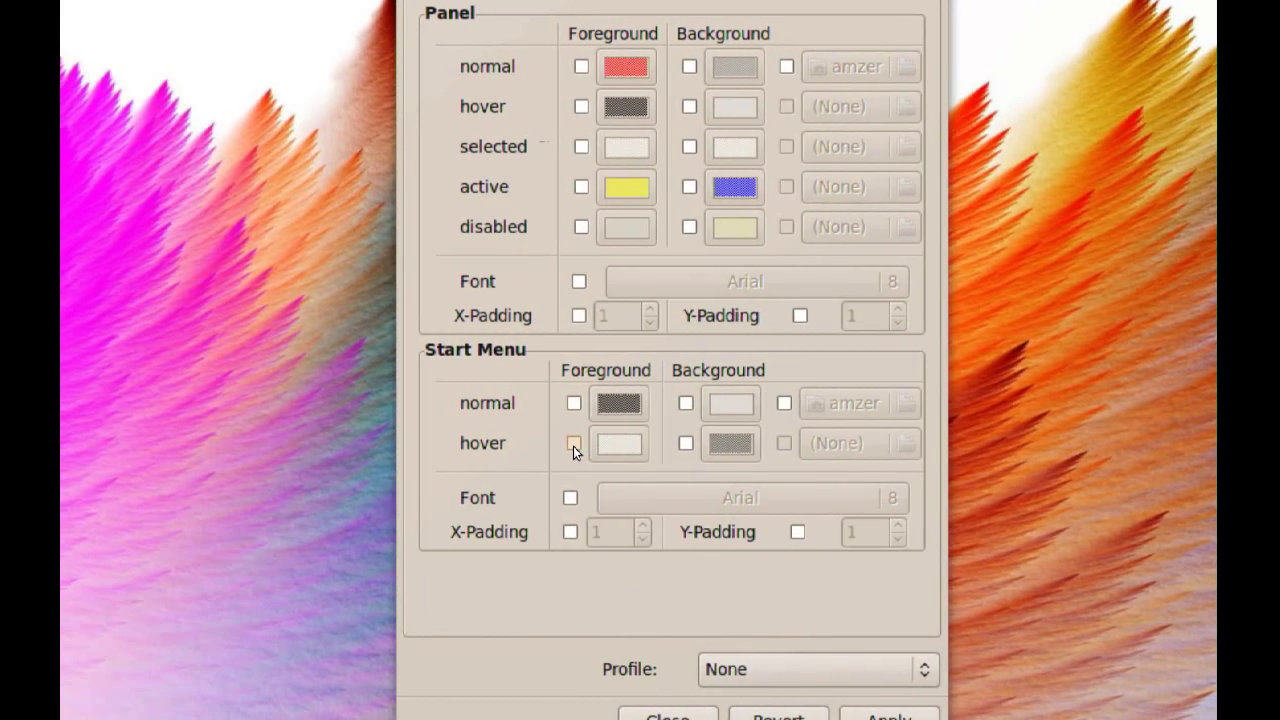
Step: Enable the custom hover foreground and background colors for the Start Menu, apply them, and check the highlight in the Applications menu
click(573, 444)
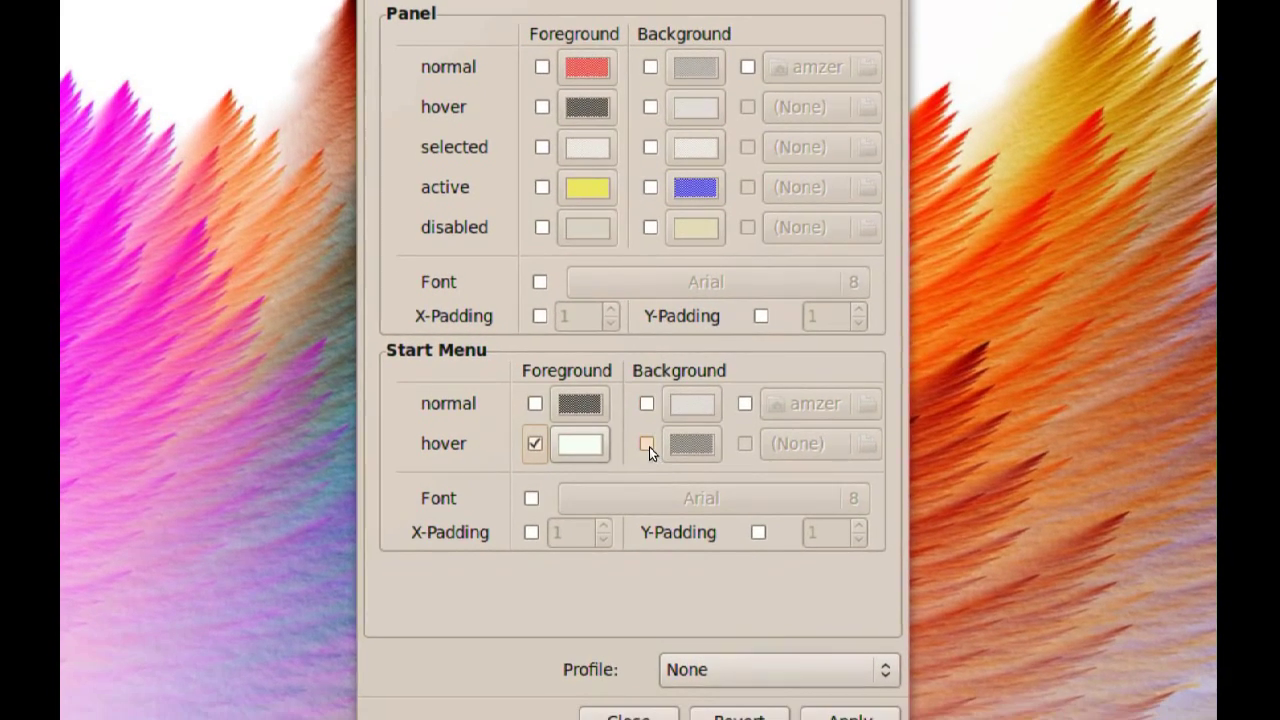
click(647, 445)
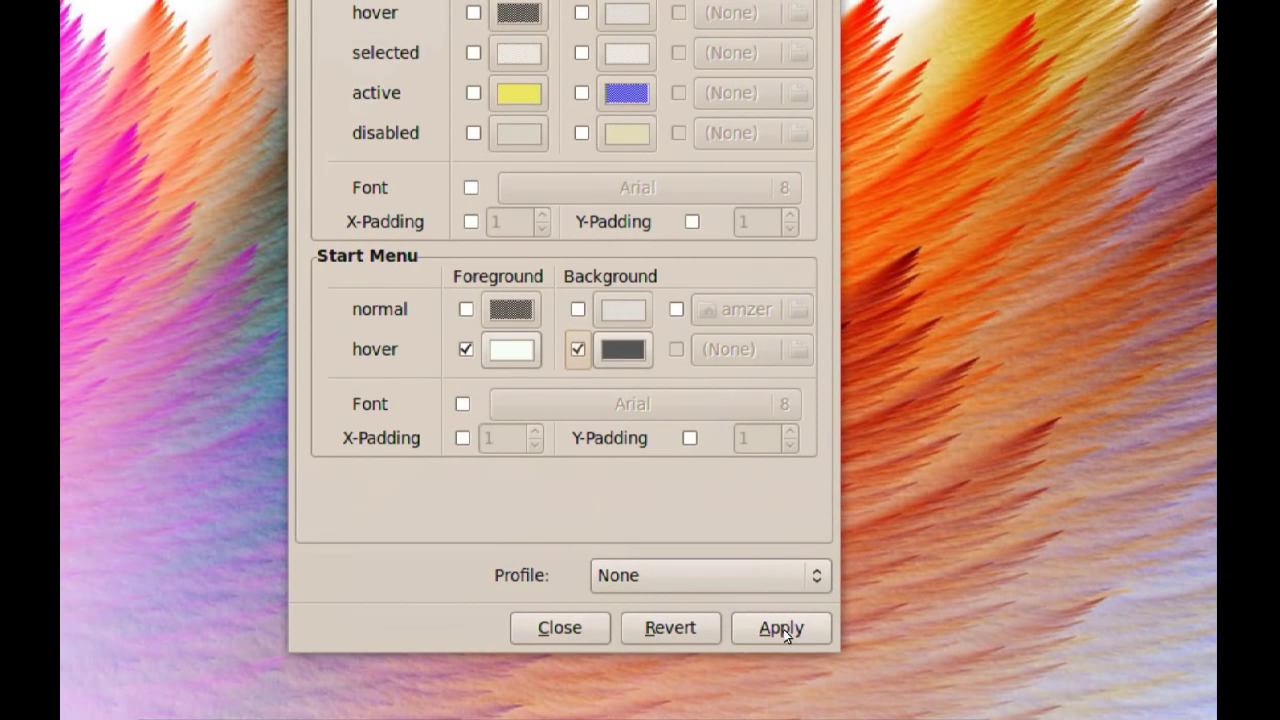
click(783, 627)
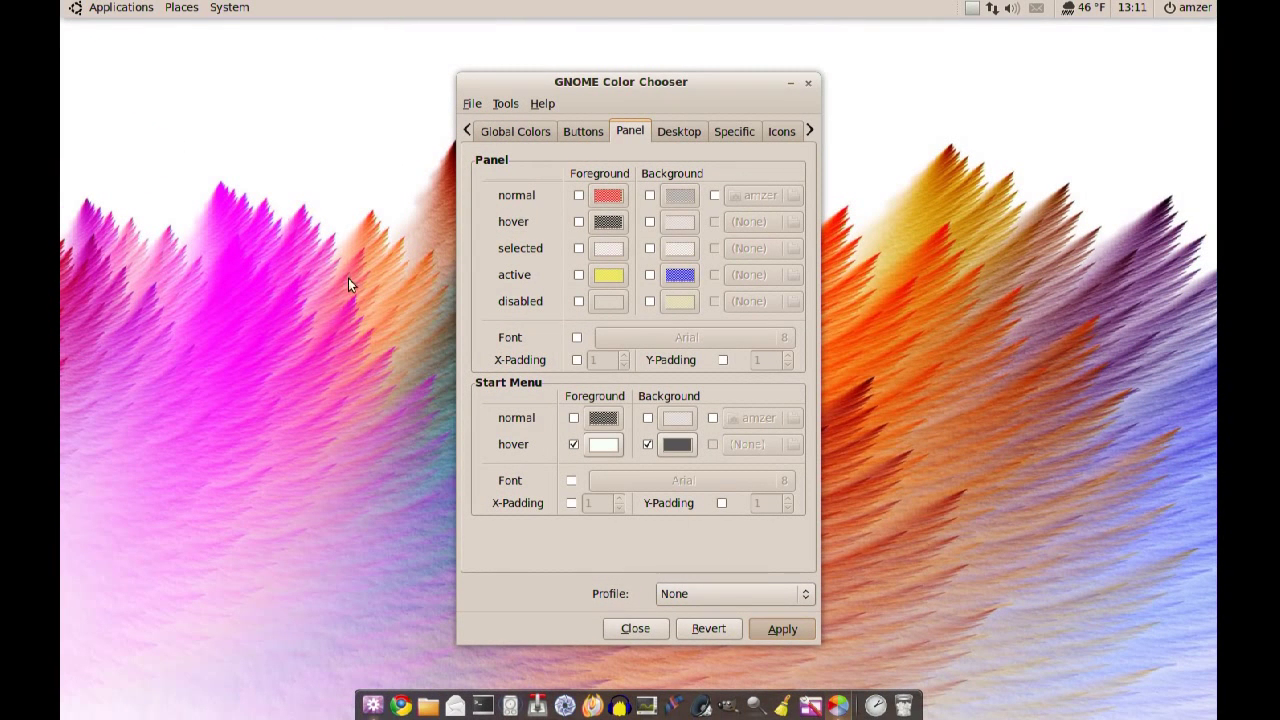
click(100, 10)
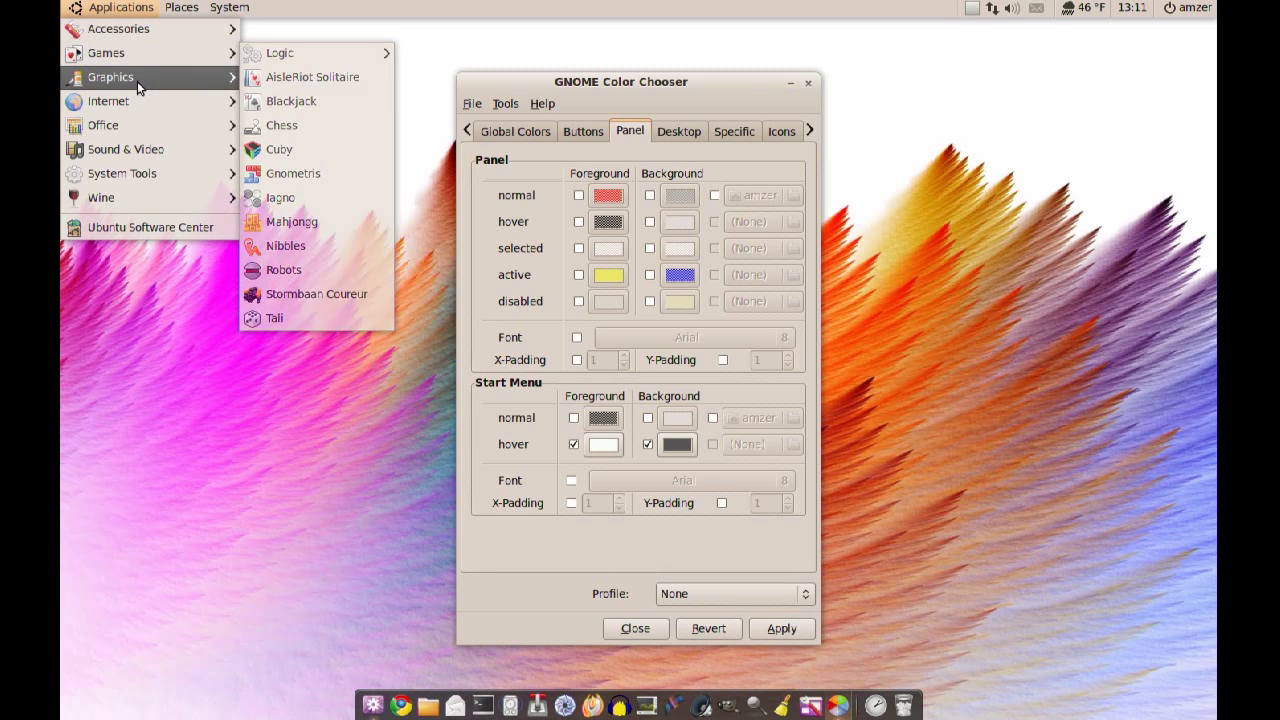
mouse_move(134, 80)
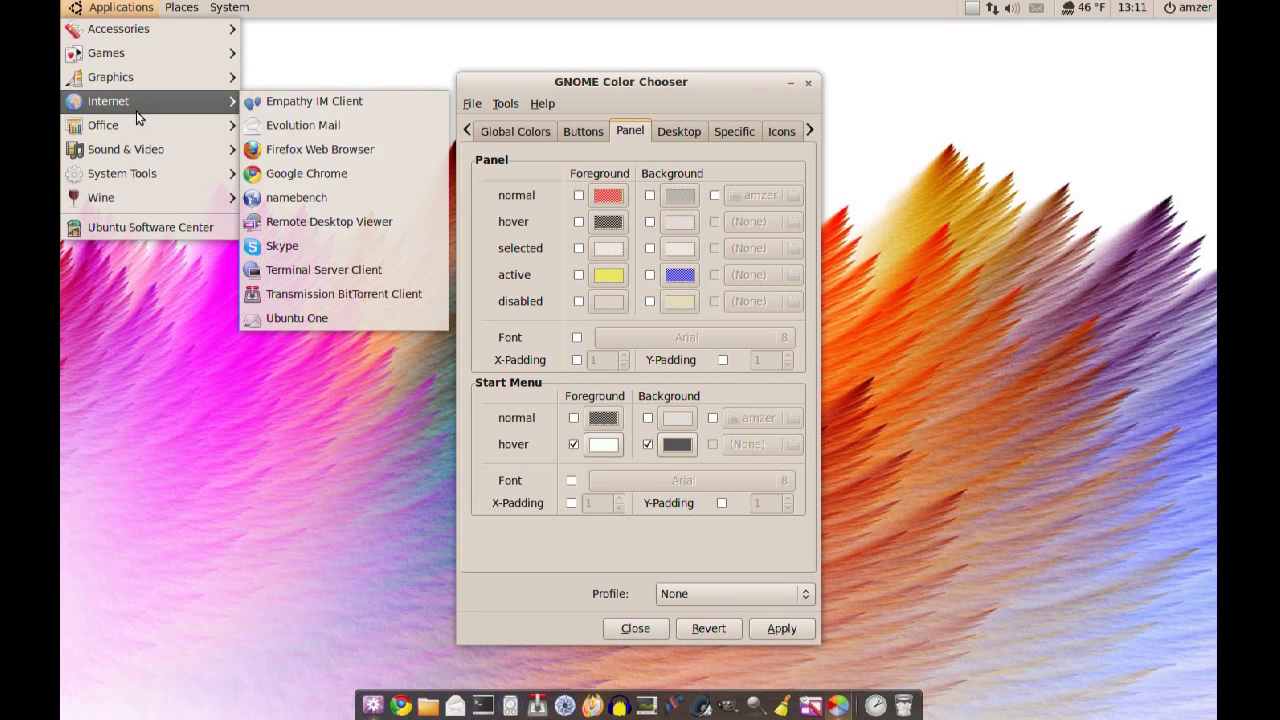
mouse_move(147, 103)
Step: Set the Start Menu's hover background color to light green #82ED65, apply it, and check the highlight in the Applications menu
click(673, 447)
click(675, 444)
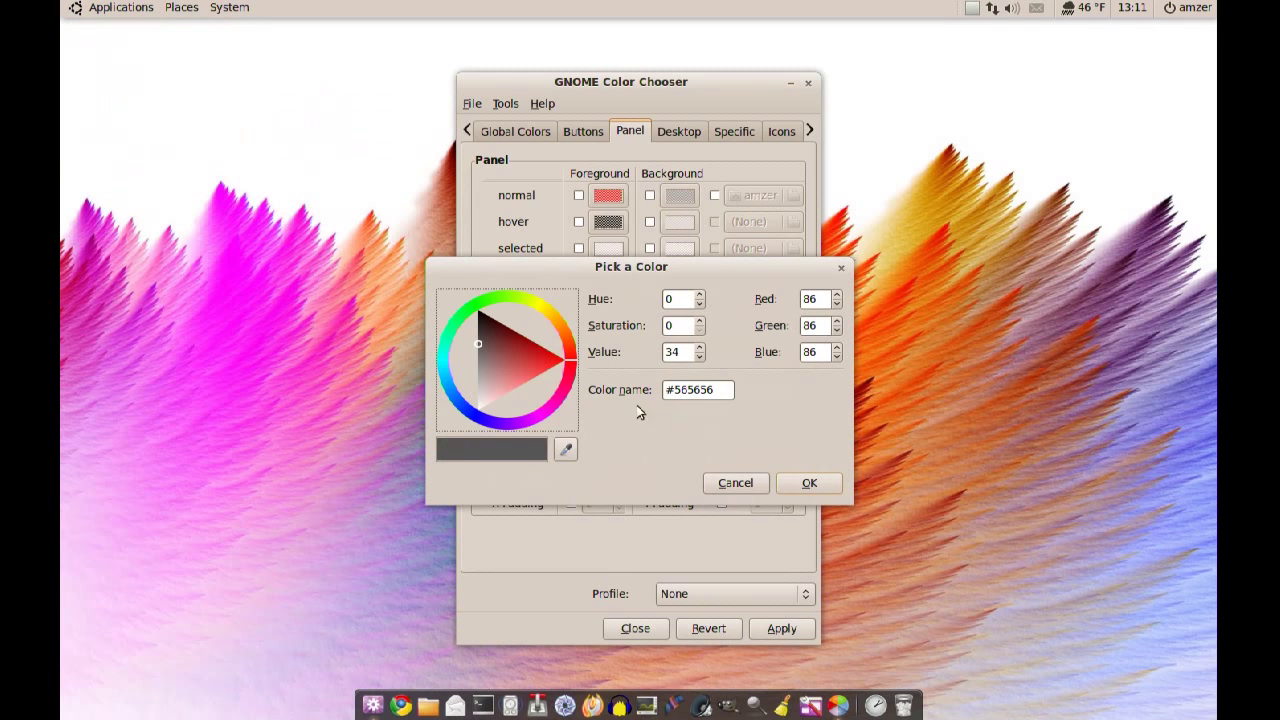
drag(541, 320, 488, 300)
drag(505, 364, 517, 338)
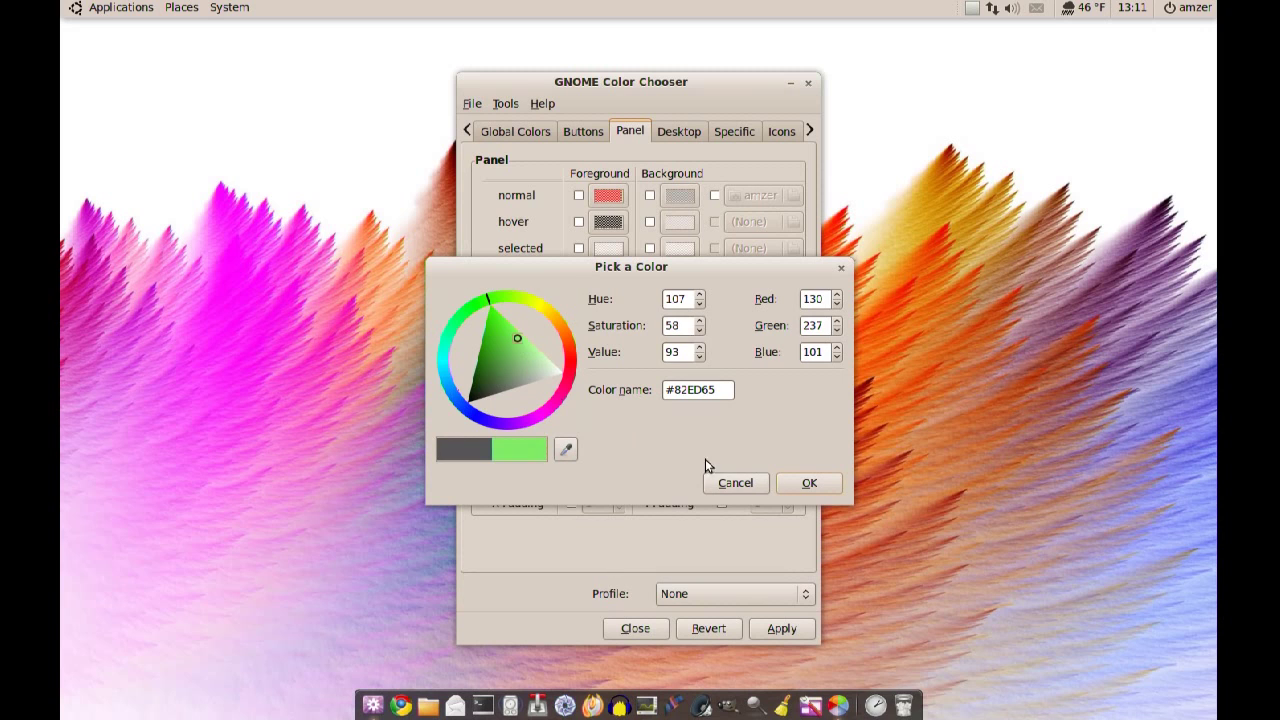
click(810, 484)
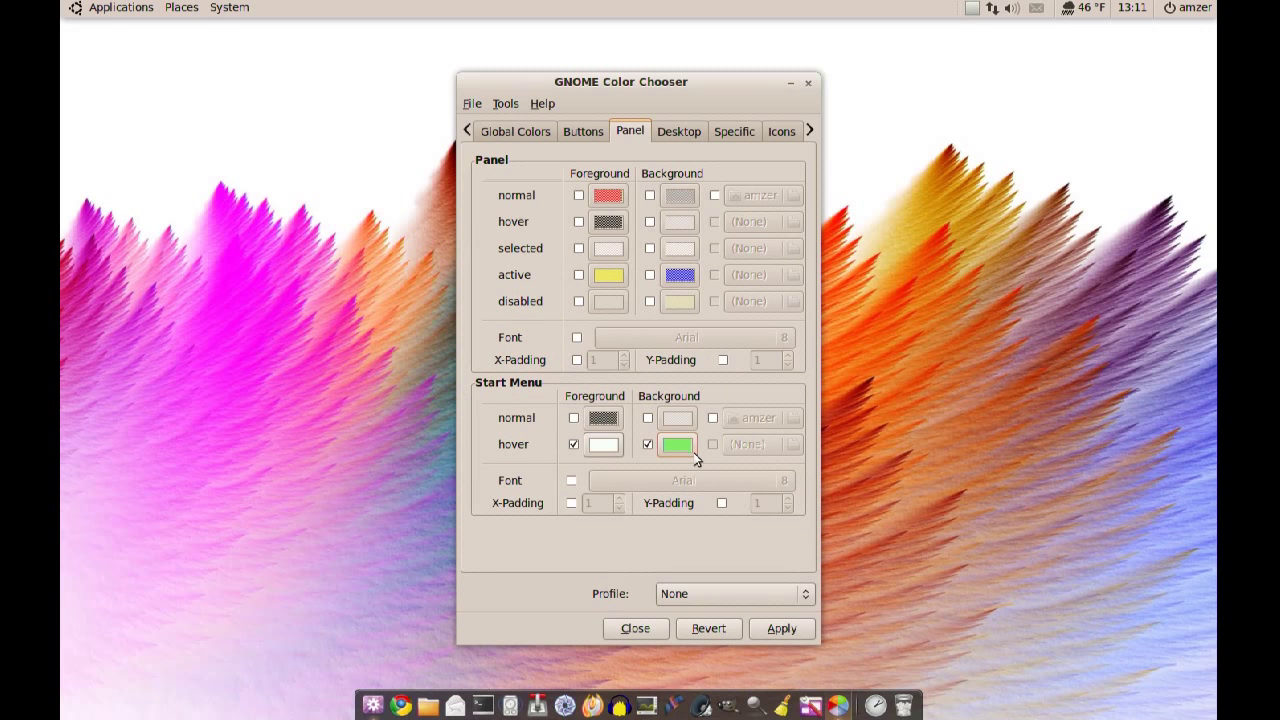
click(779, 626)
click(123, 10)
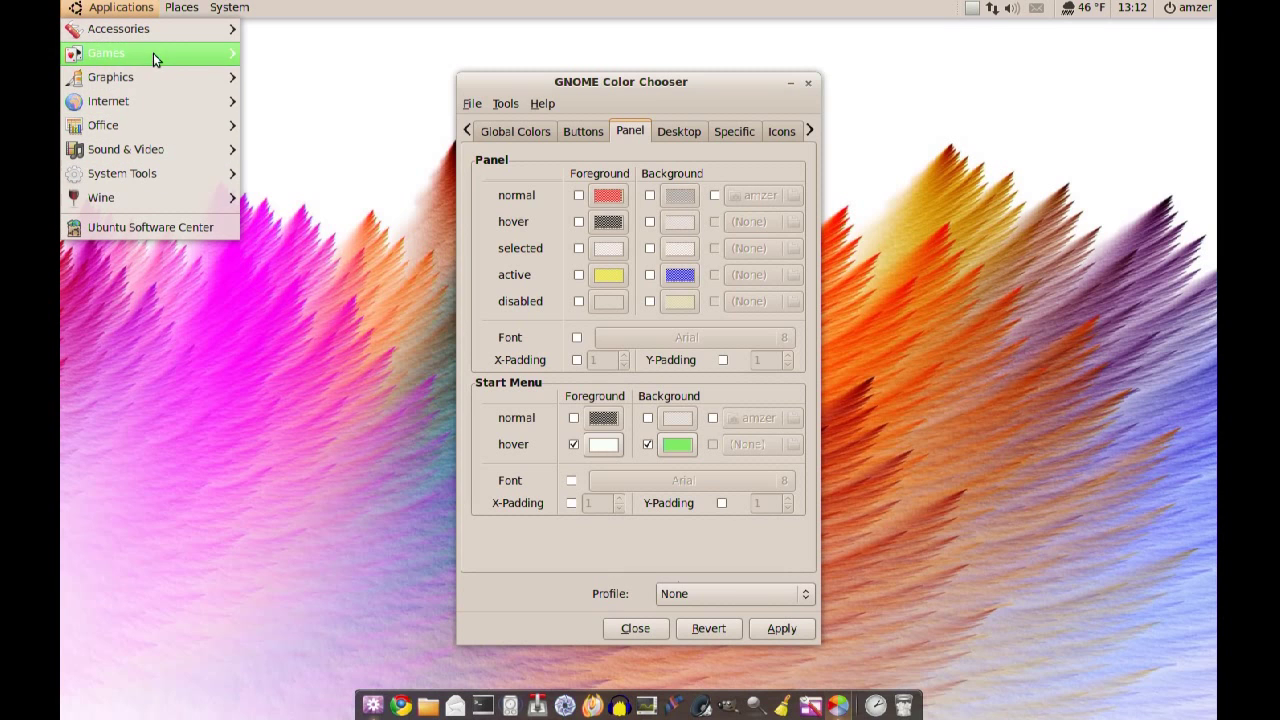
mouse_move(155, 122)
click(361, 367)
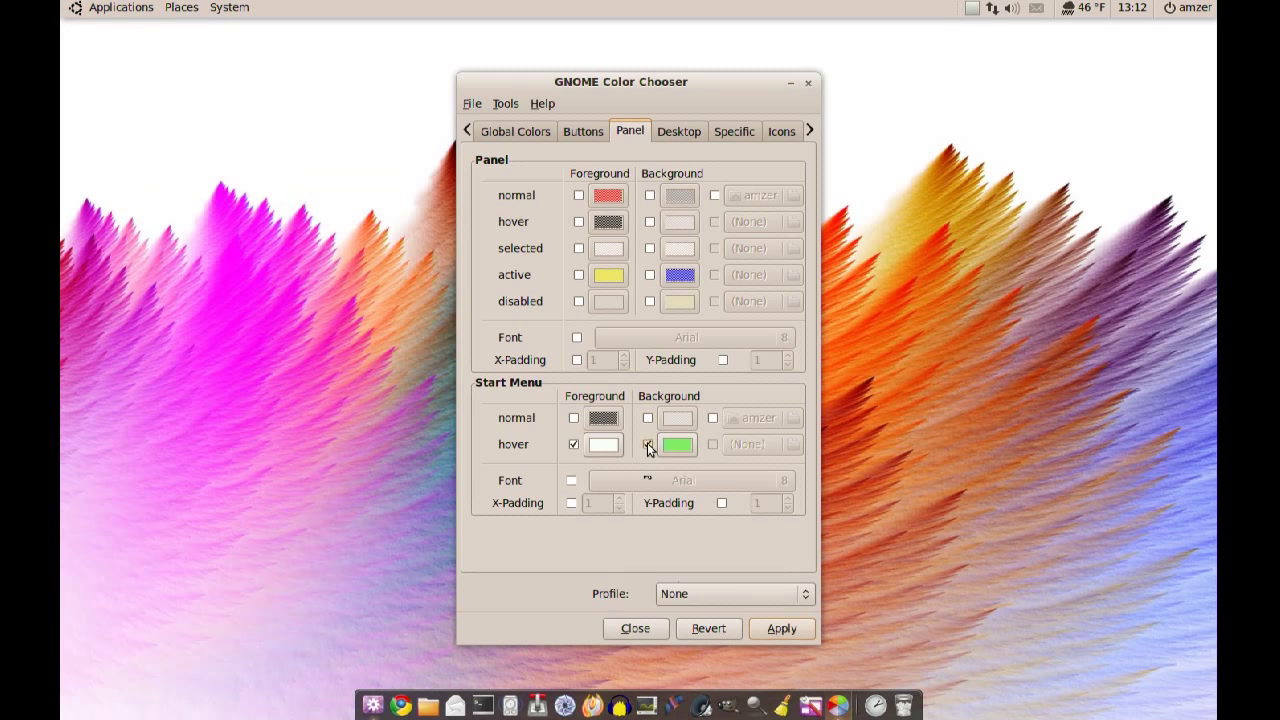
Step: Disable both custom hover colors of the Start Menu, apply the change, and check the Applications menu again
click(648, 444)
click(574, 445)
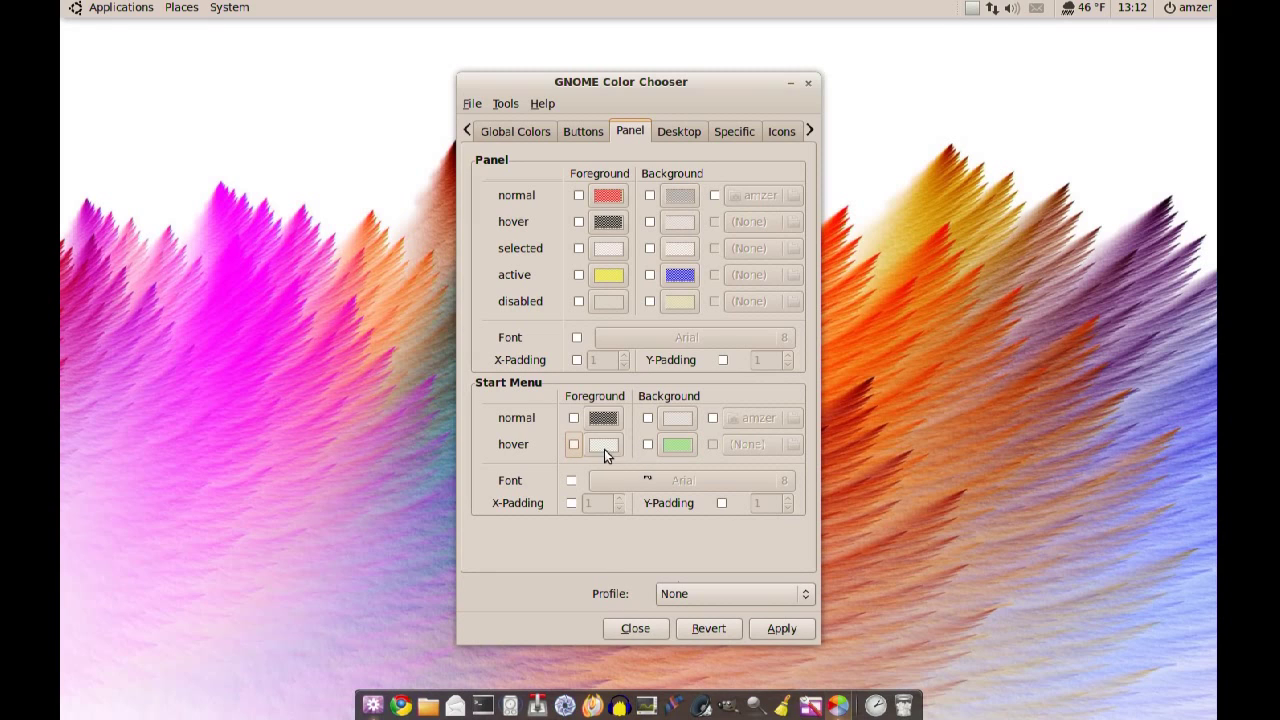
click(797, 635)
click(122, 12)
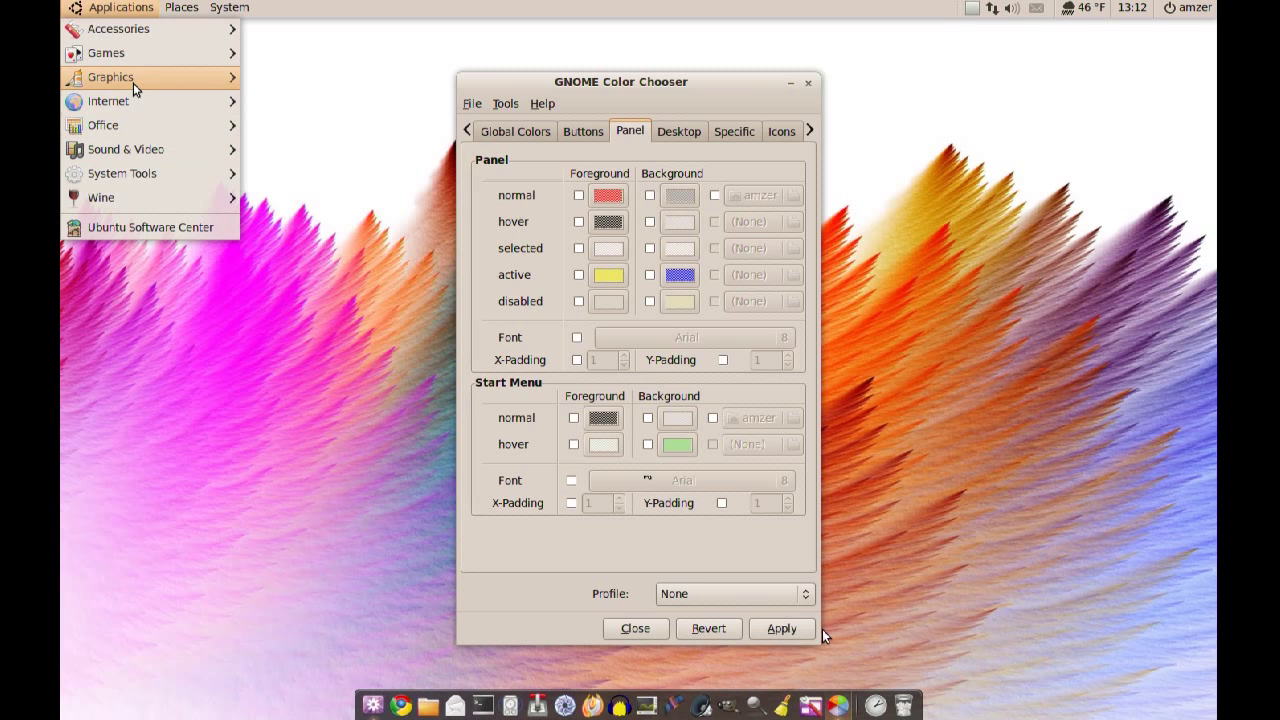
click(303, 376)
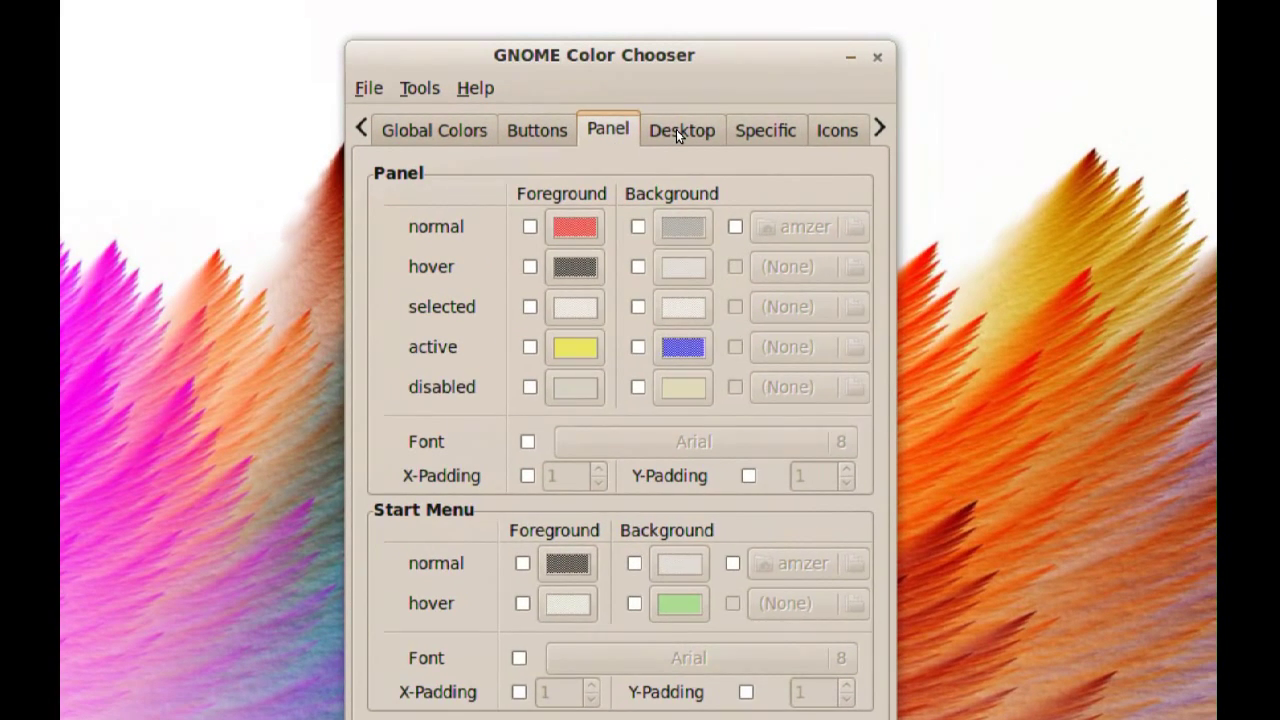
Step: Review the available Desktop, Specific and Icons customization settings, ending back at the Desktop settings
click(693, 126)
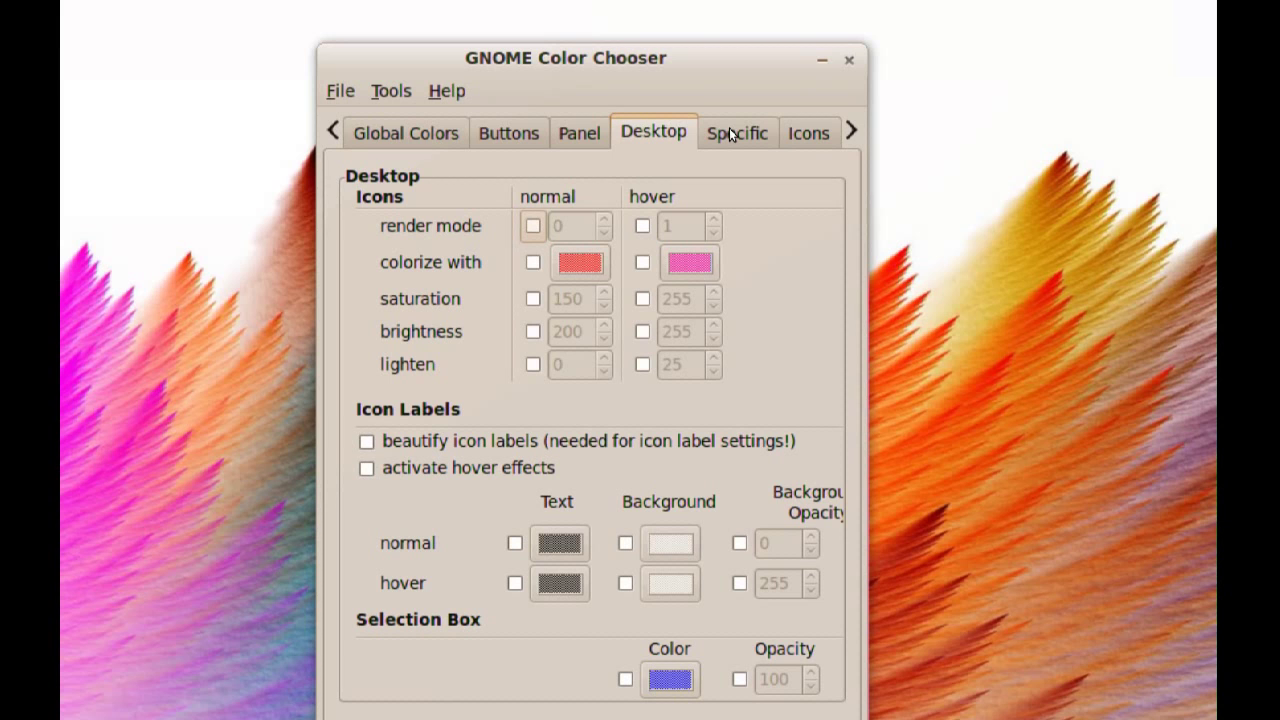
click(729, 130)
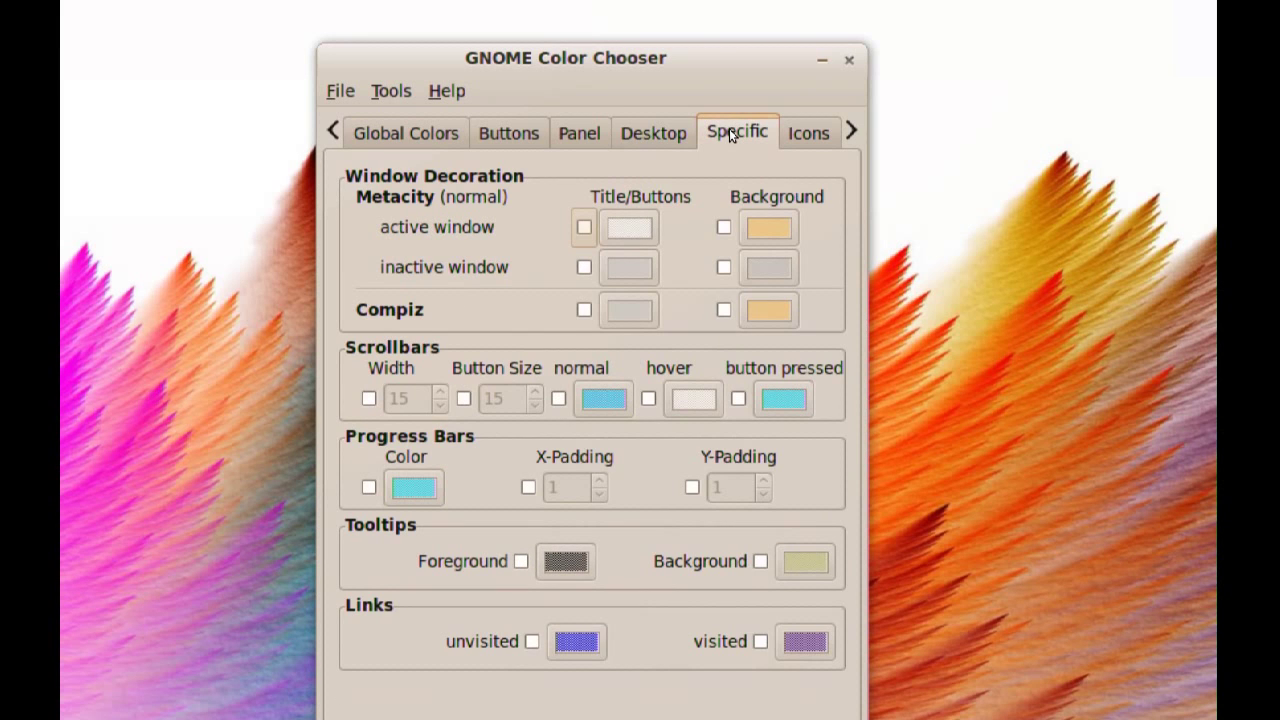
click(808, 137)
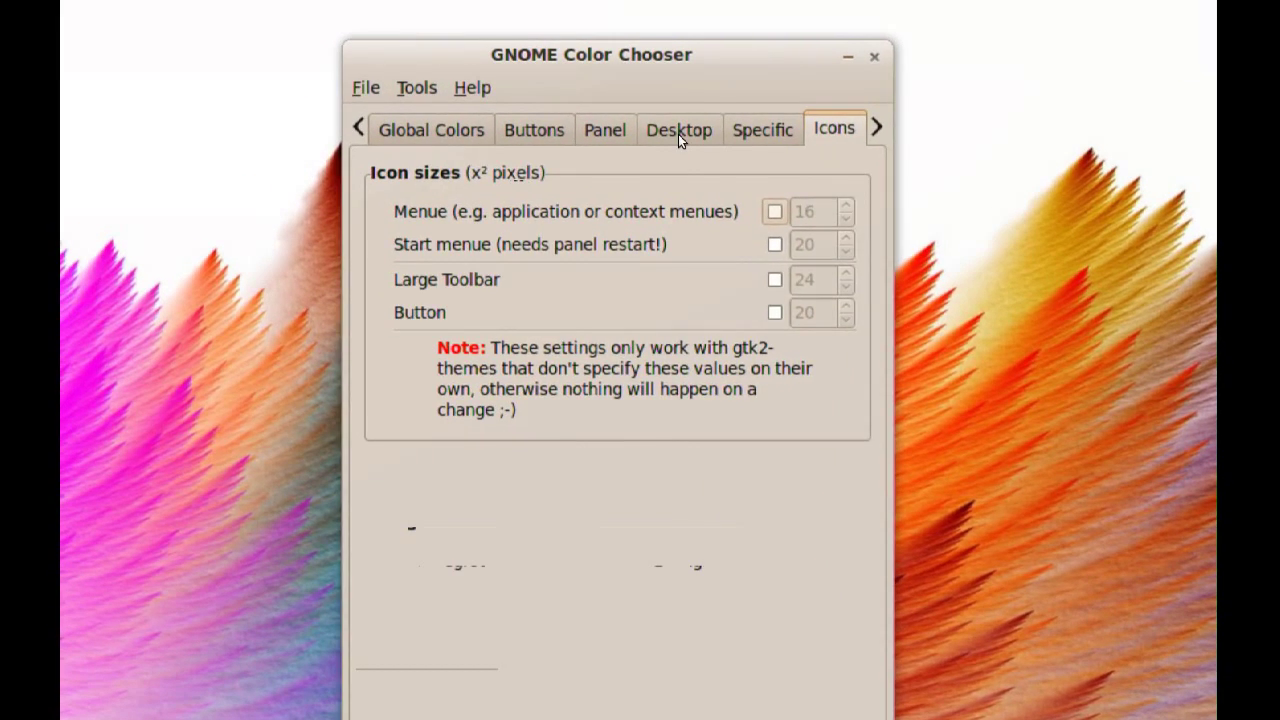
click(626, 133)
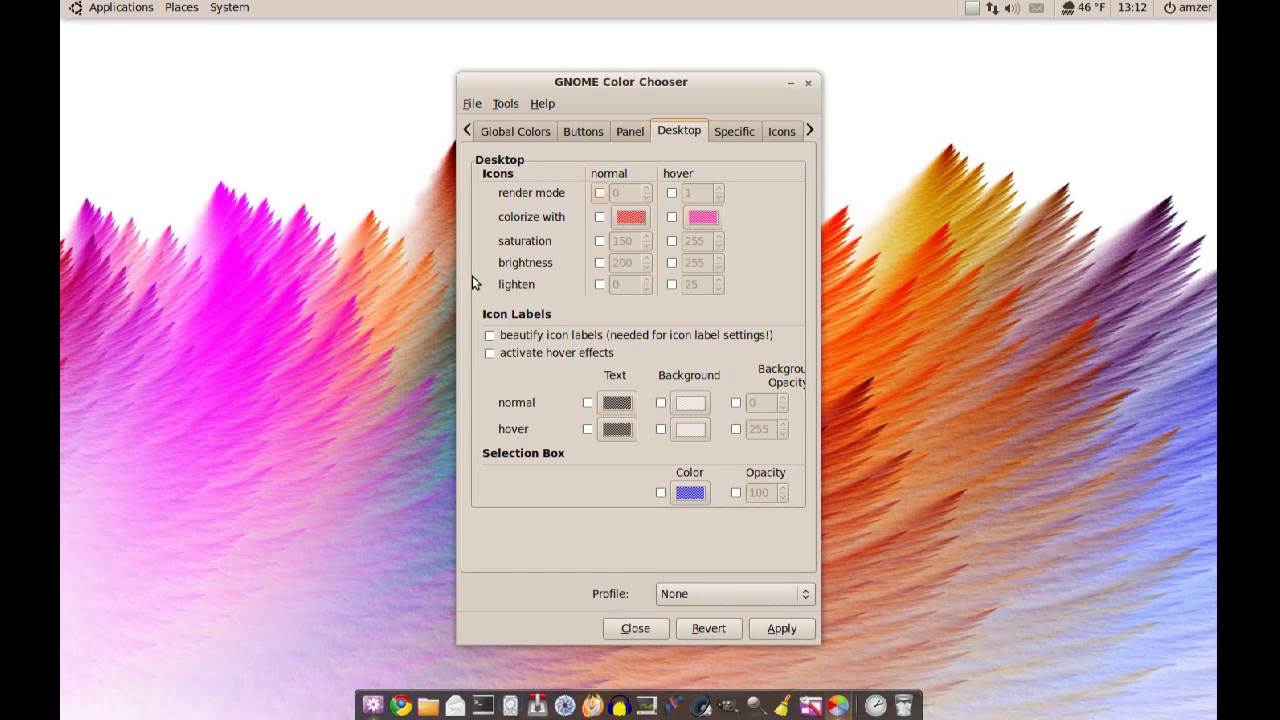
Step: Enable a custom engine for the Panel and view the available engine choices, keeping High Contrast
click(811, 131)
click(811, 131)
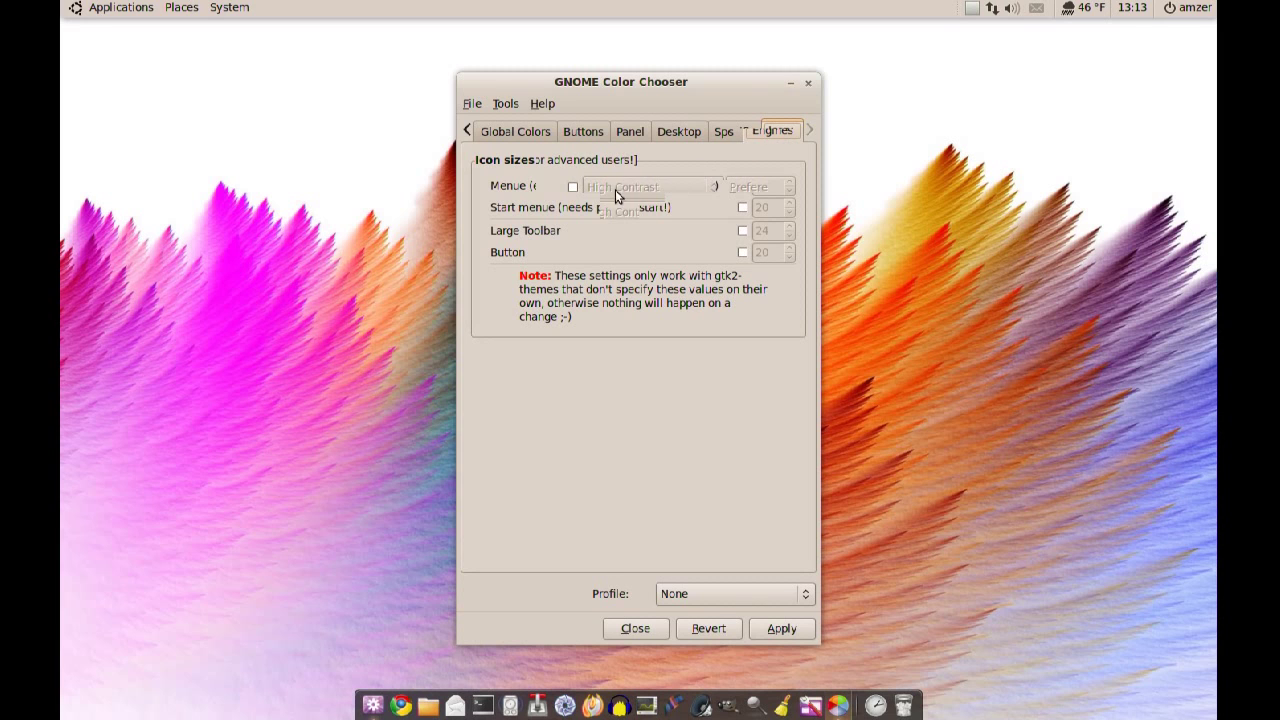
click(783, 136)
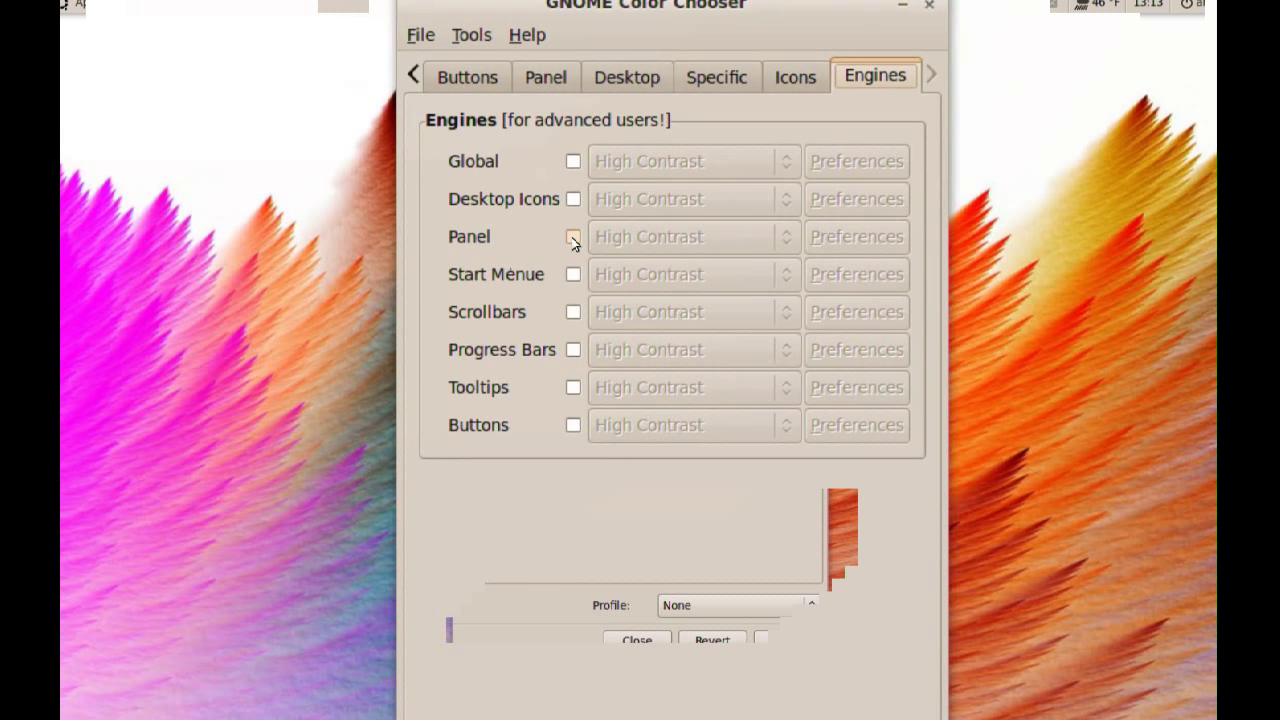
click(573, 238)
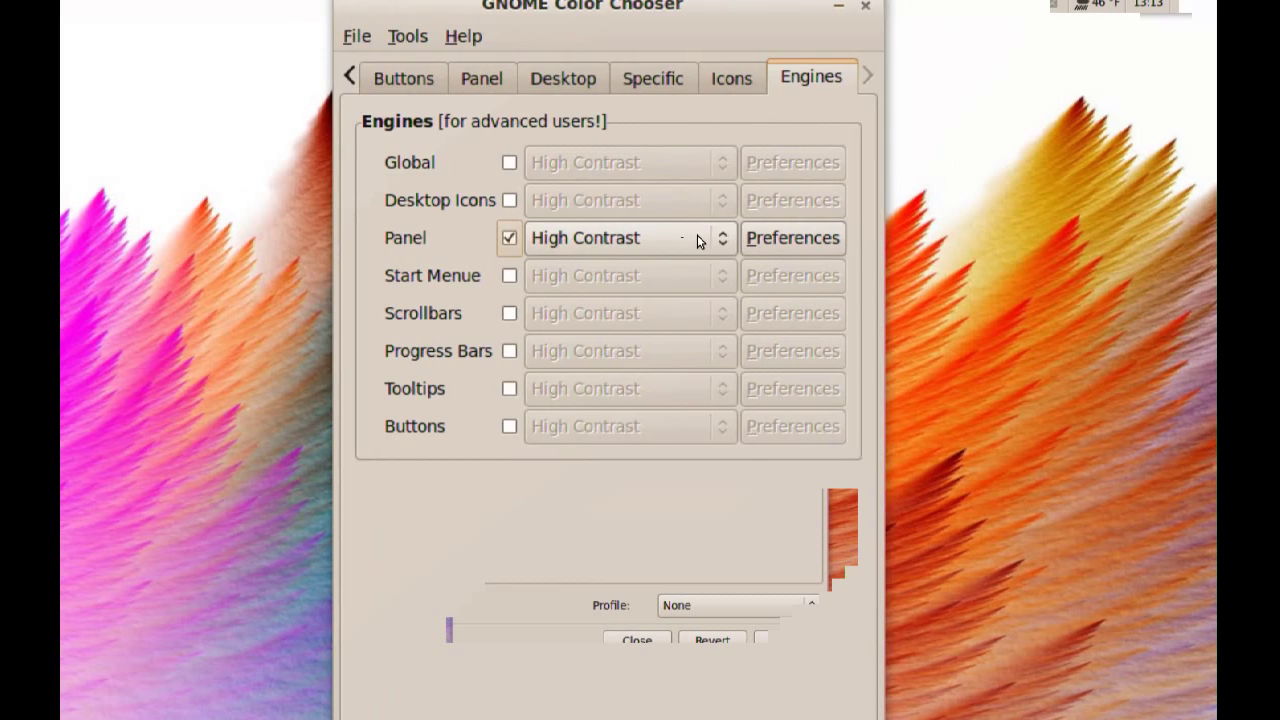
click(700, 237)
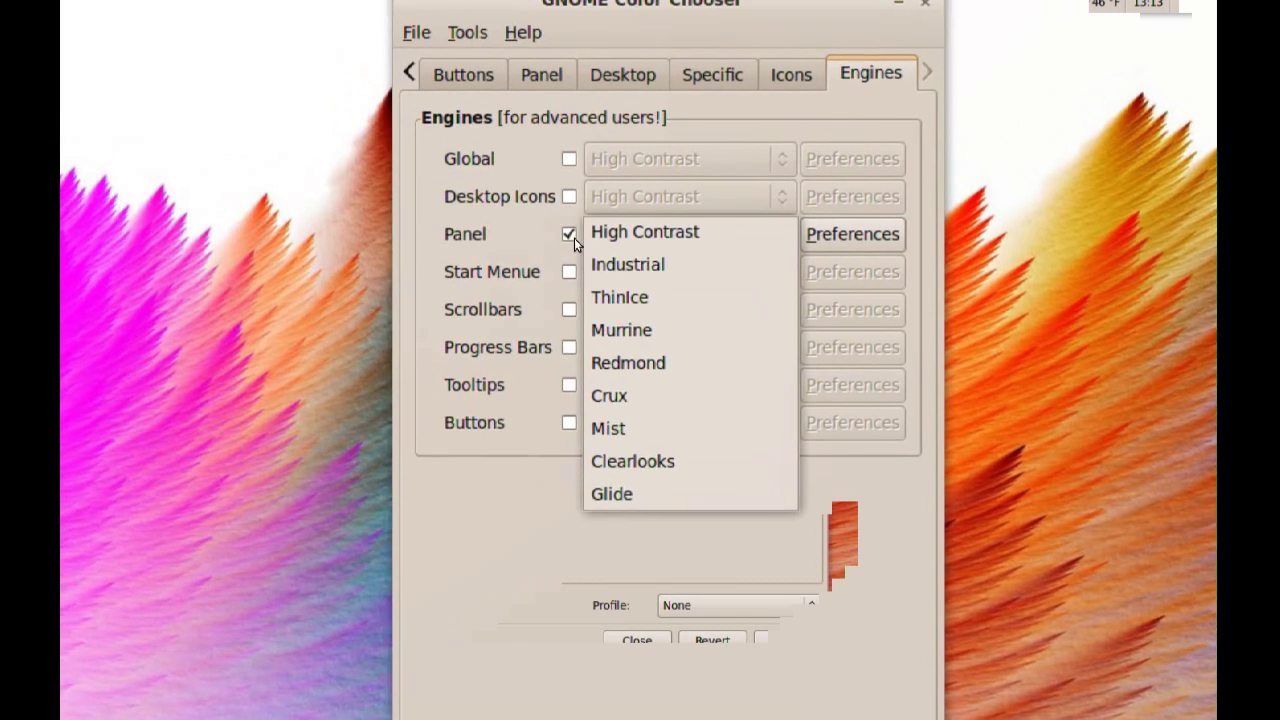
click(538, 202)
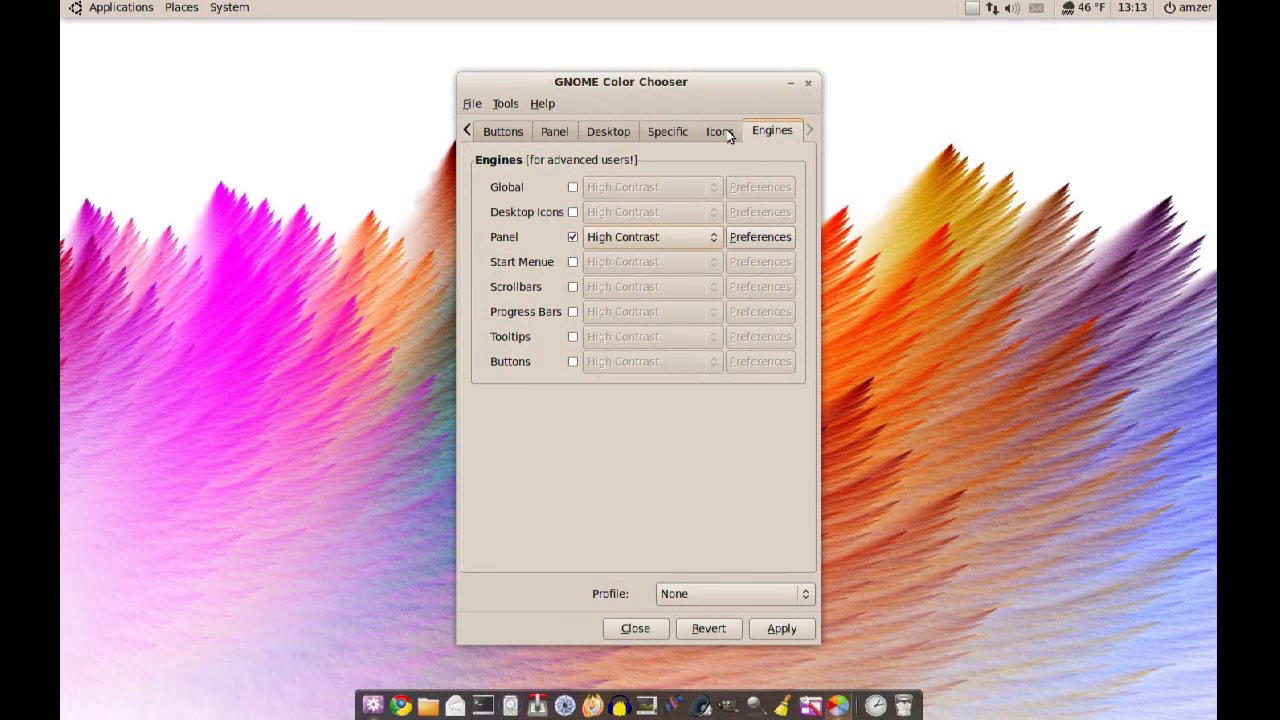
Step: Return to the Specific settings to examine the window decoration, scrollbar, progress bar, tooltip and link color options
click(724, 131)
click(676, 134)
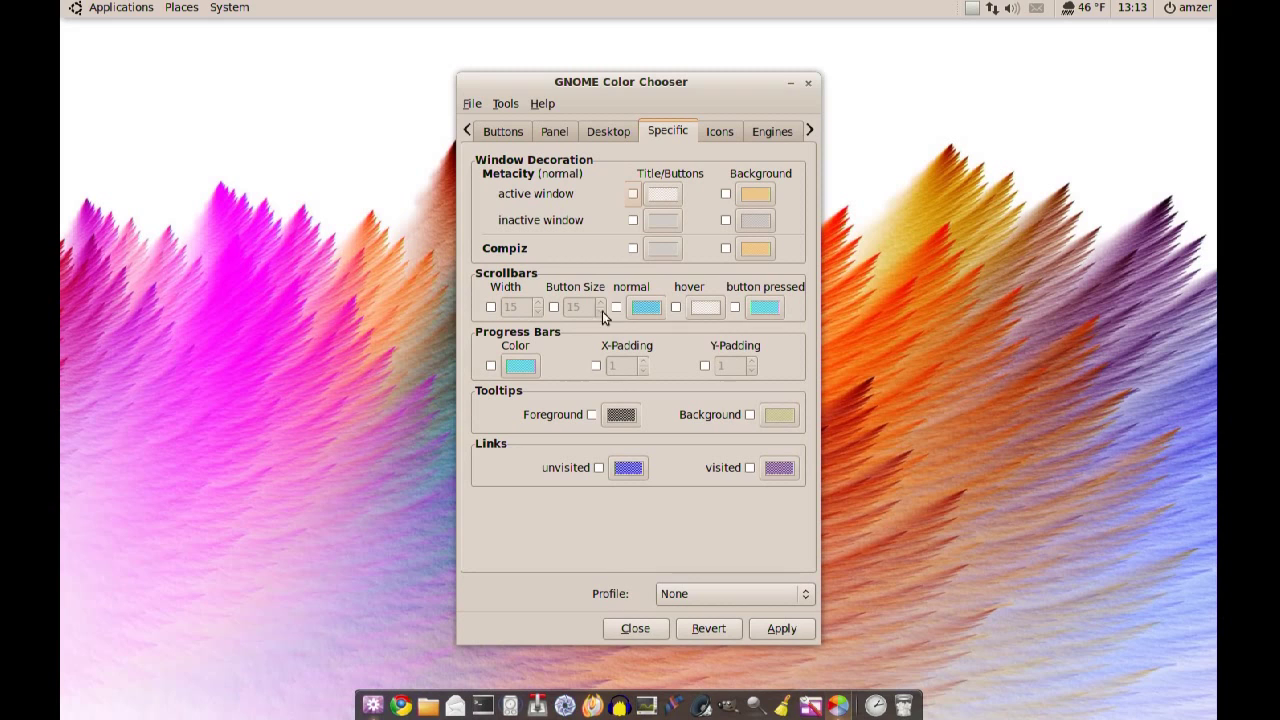